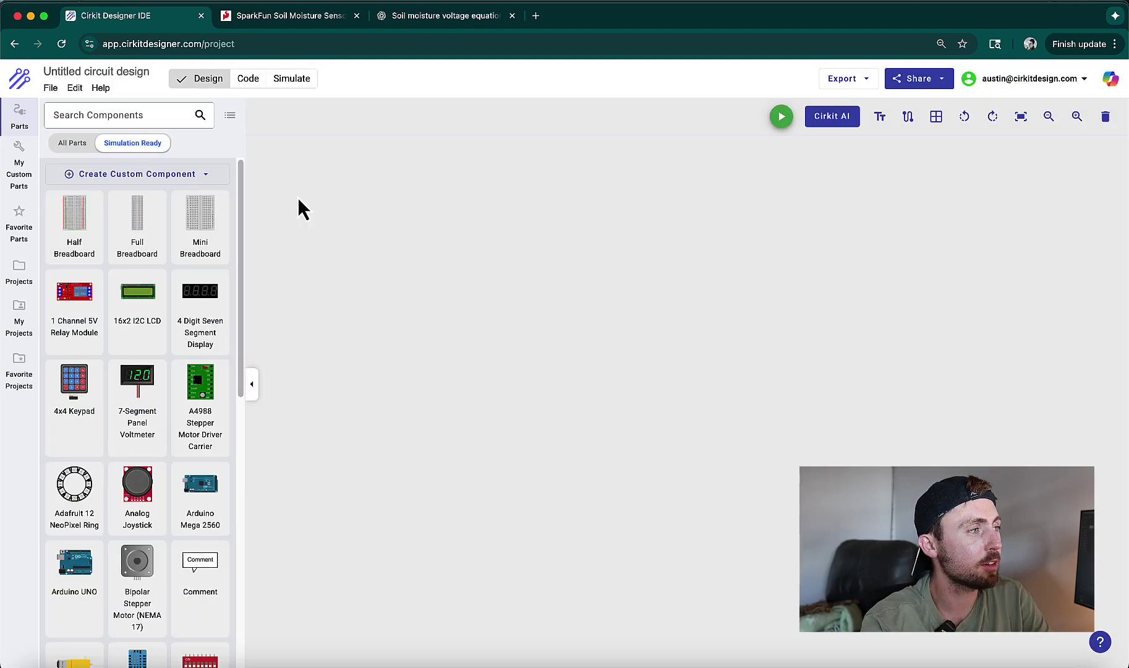
# Step: Start a new custom part named 'SparkFun Soil Moisture Sensor', copied from the product page
pyautogui.click(203, 179)
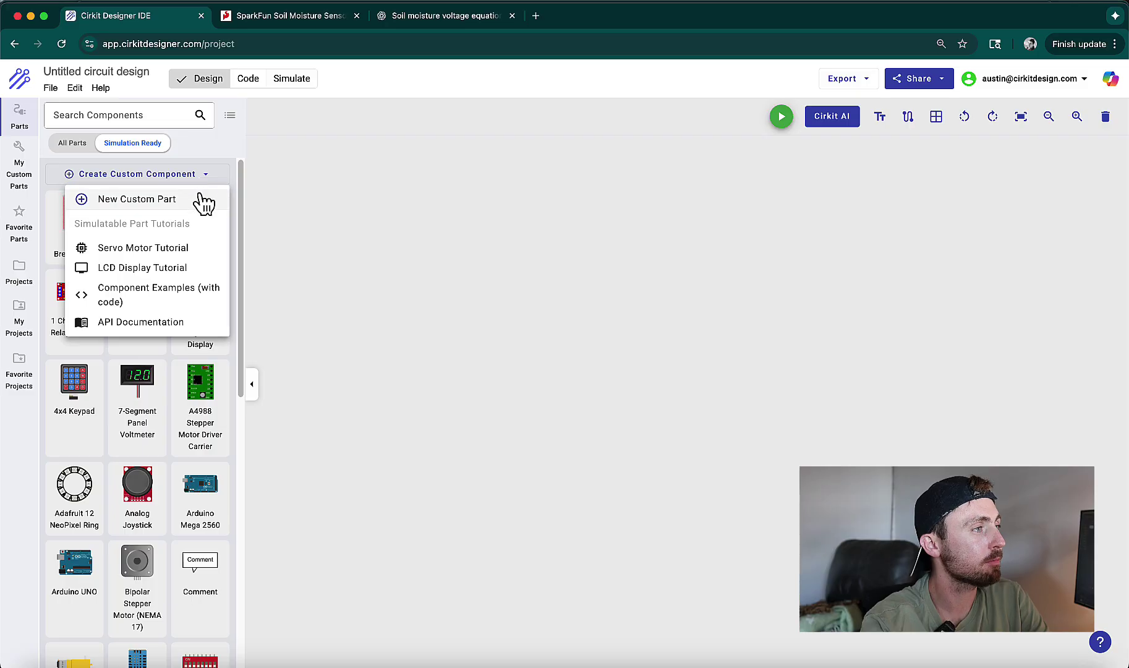
pyautogui.click(199, 199)
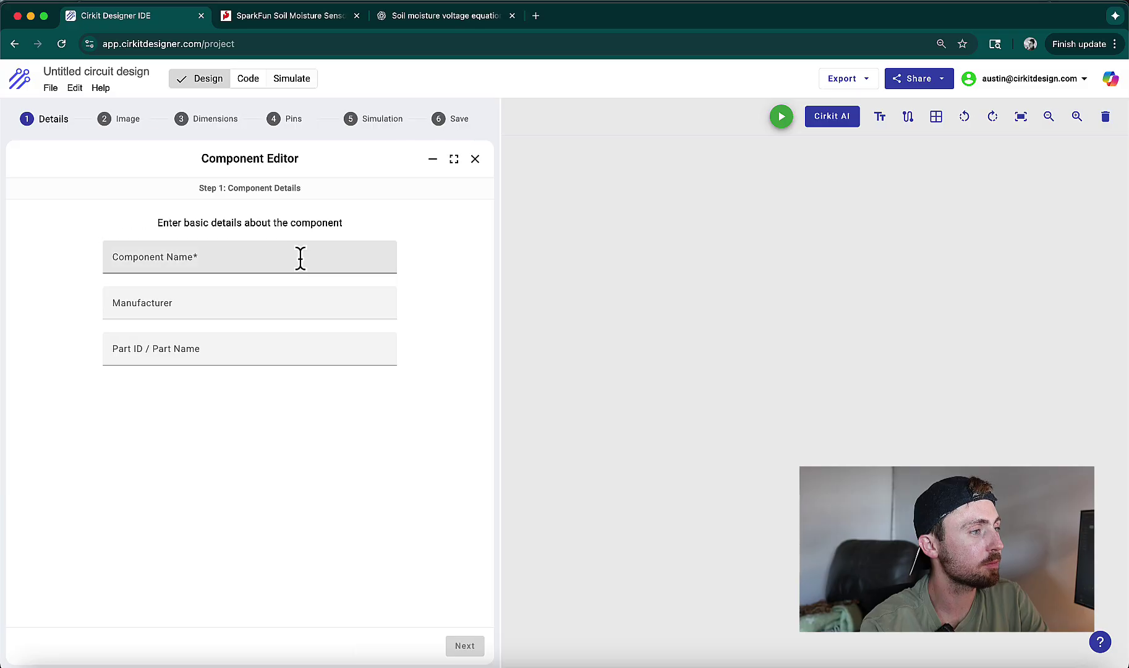
pyautogui.click(269, 19)
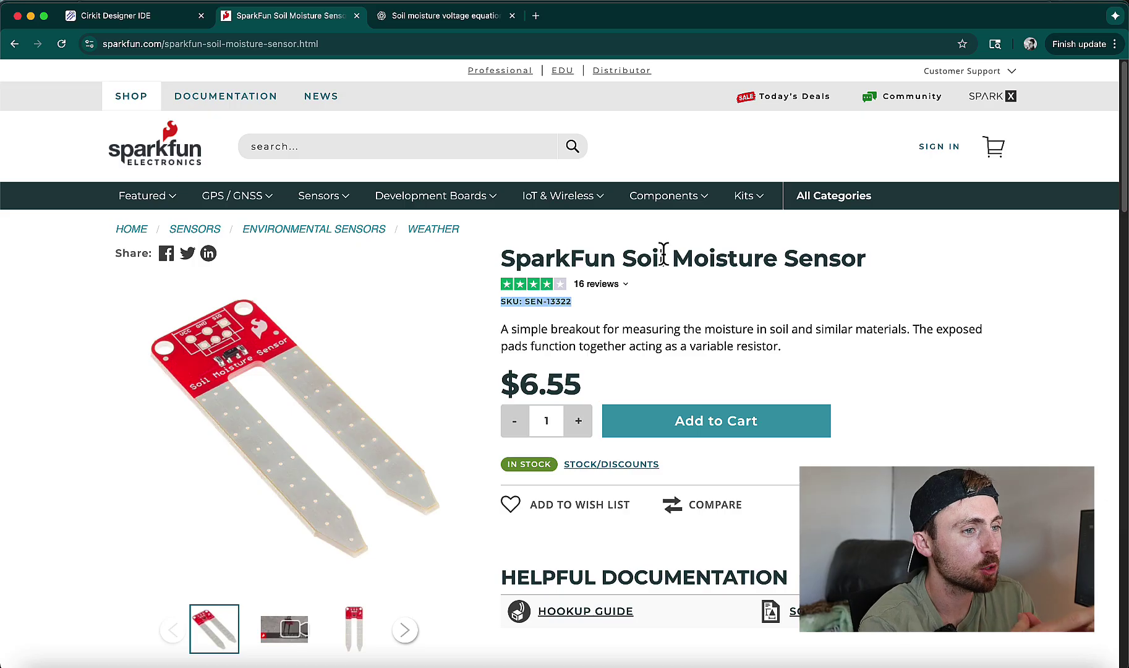
pyautogui.moveTo(503, 258); pyautogui.dragTo(869, 261)
pyautogui.press('super+c')
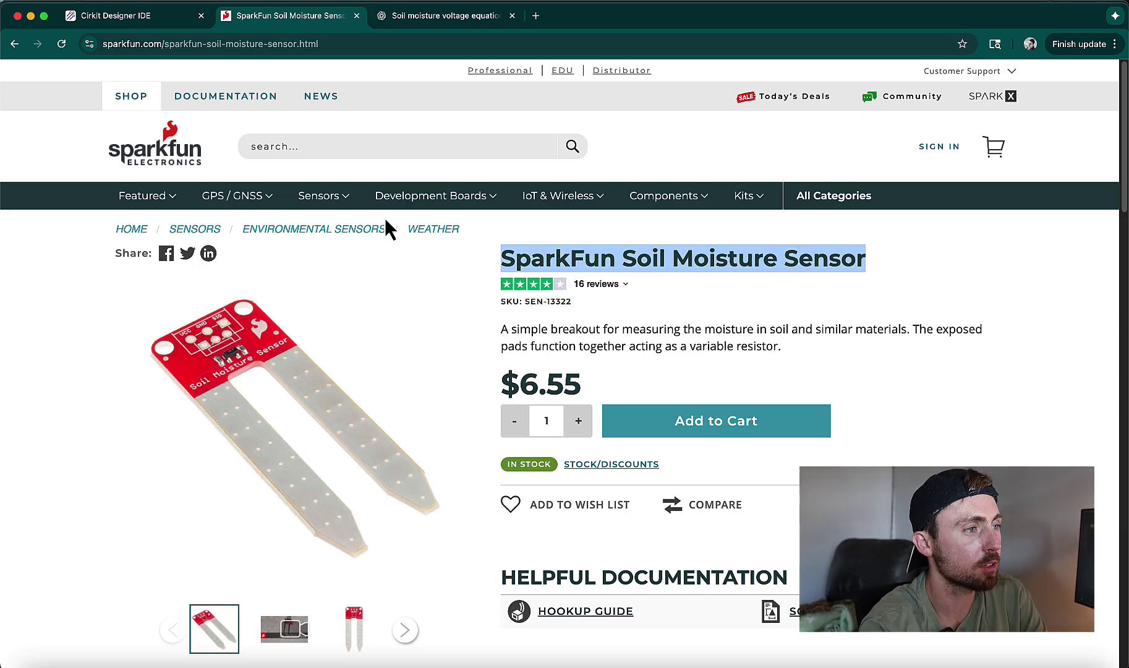
pyautogui.click(105, 17)
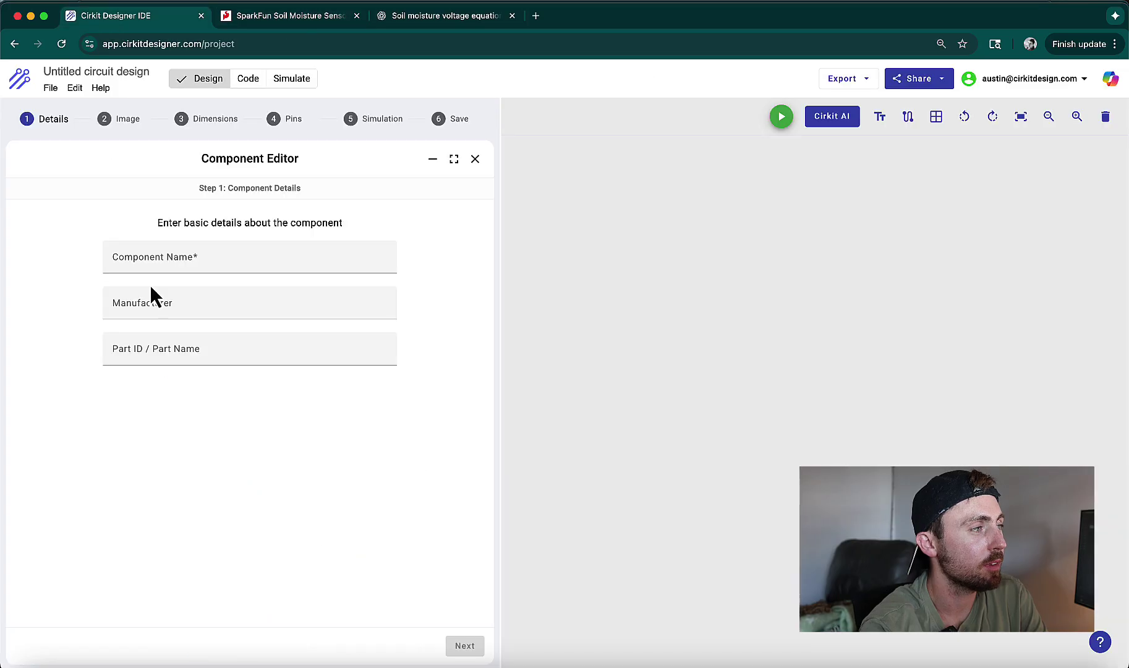
pyautogui.click(162, 255)
pyautogui.press('super+v')
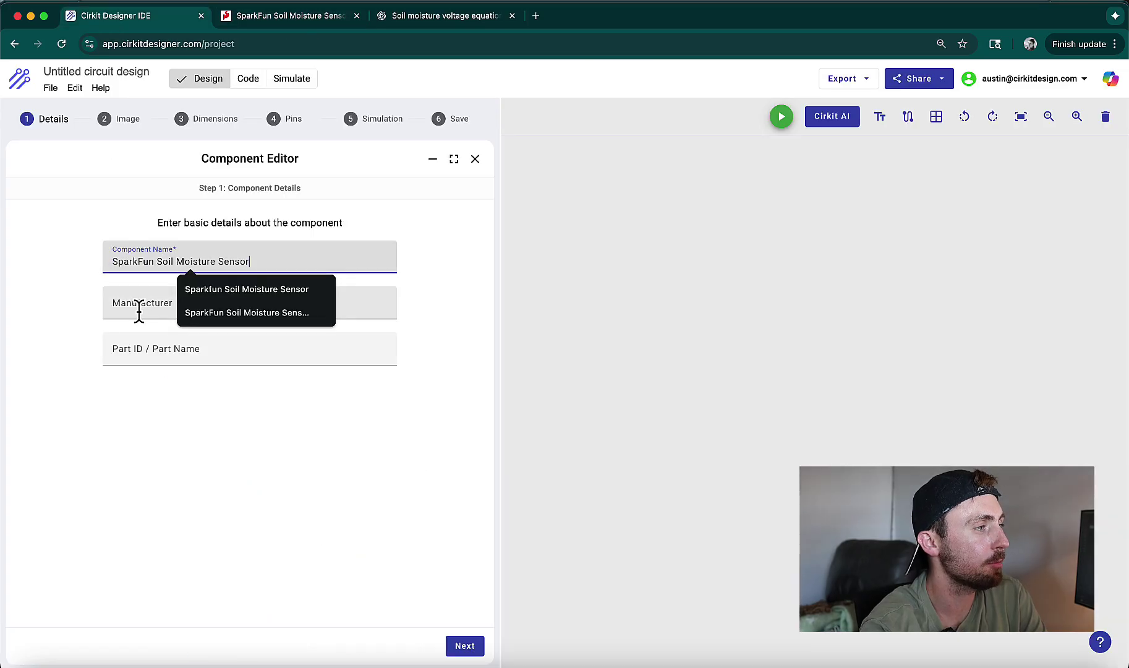
# Step: Set manufacturer to SparkFun and part ID to SEN-13322, then continue to the image step
pyautogui.click(139, 311)
pyautogui.click(198, 334)
pyautogui.click(272, 19)
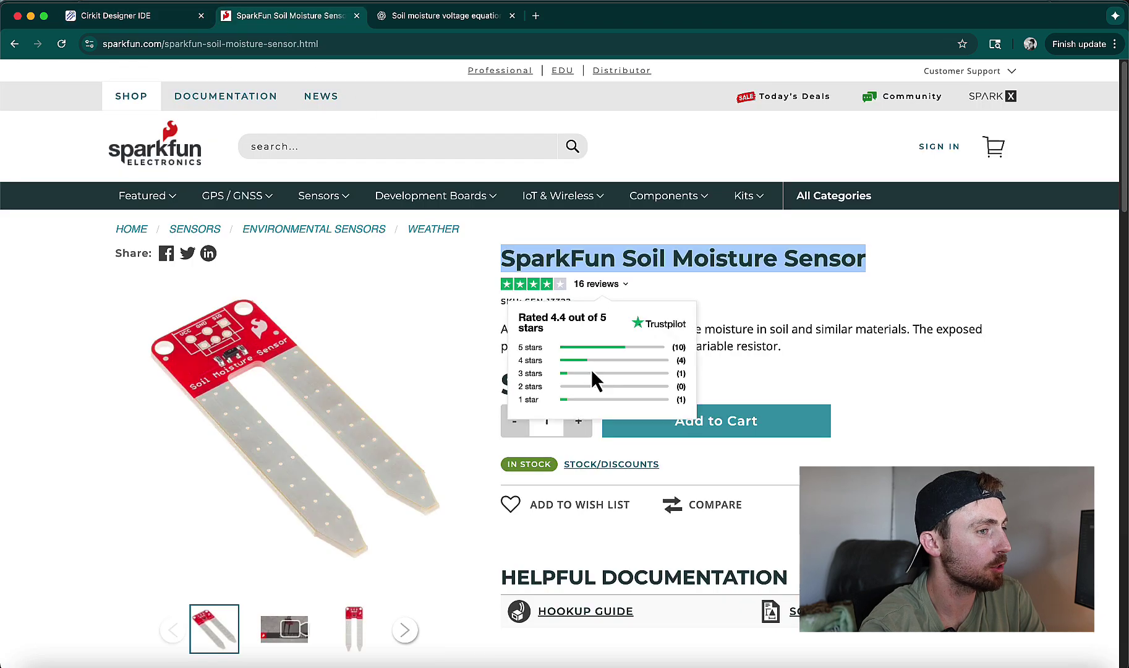
pyautogui.moveTo(527, 302); pyautogui.dragTo(572, 303)
pyautogui.press('cmd+c')
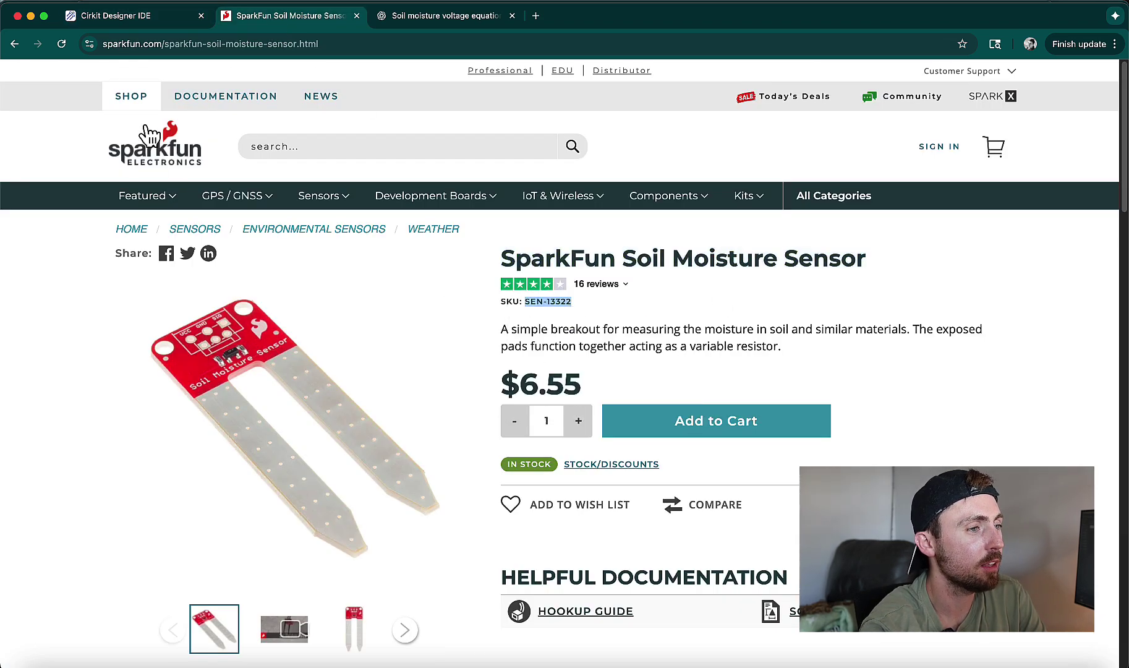
pyautogui.click(114, 18)
pyautogui.click(174, 348)
pyautogui.press('cmd+v')
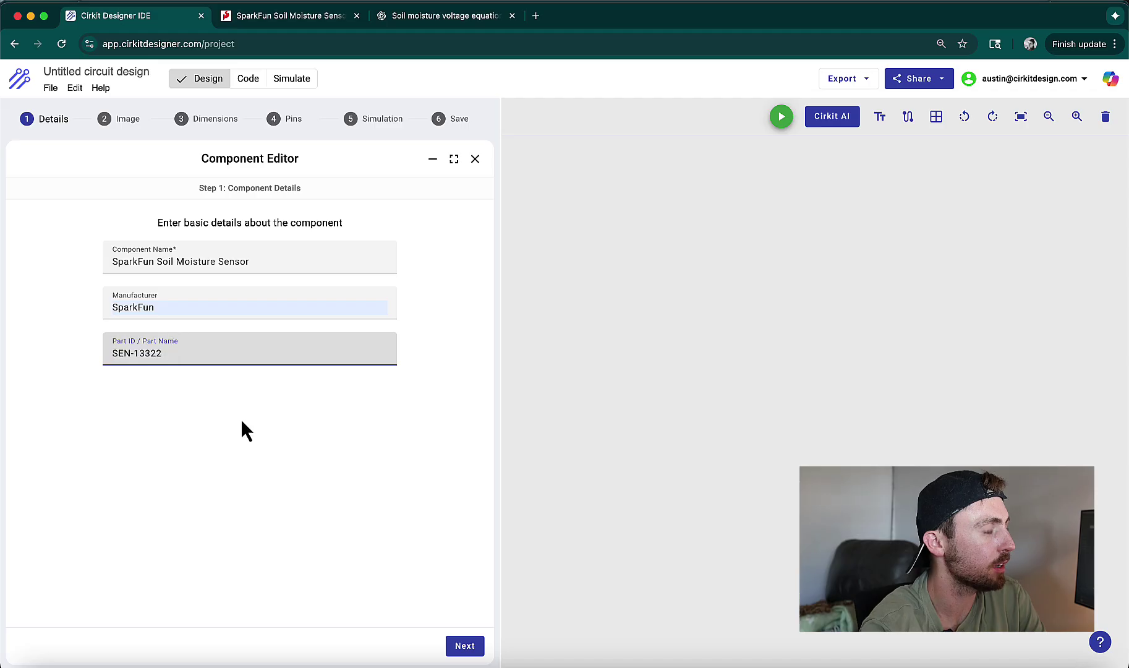
pyautogui.click(475, 646)
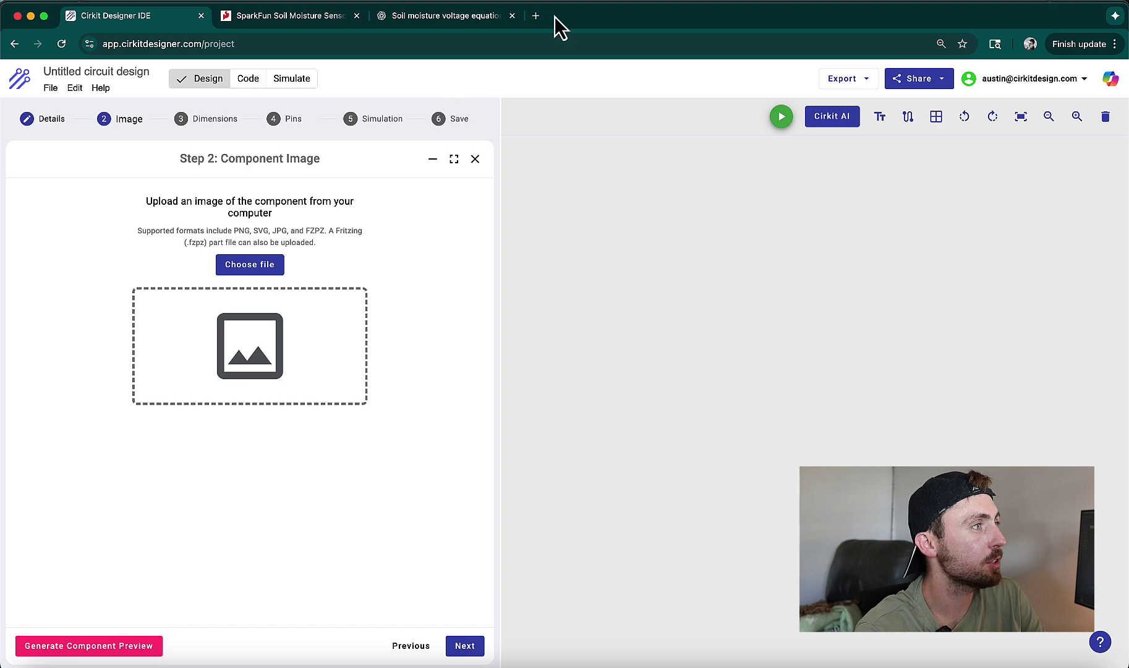
# Step: Search the web for 'sparkfun soil moisture sensor fritzing part' in a new tab
pyautogui.click(538, 20)
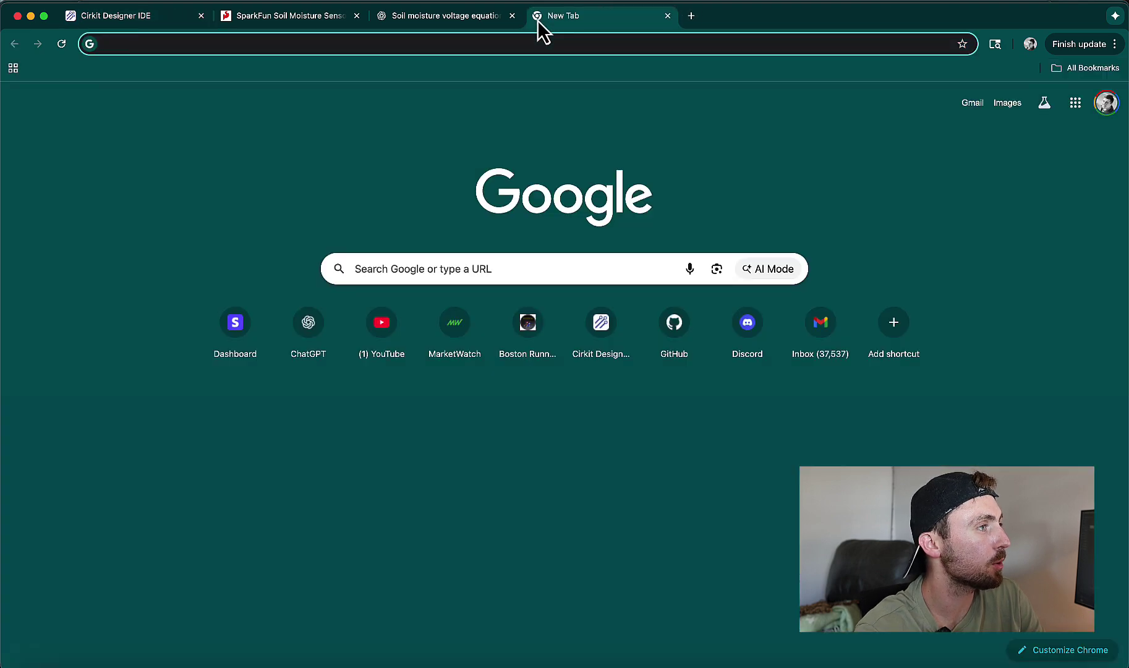
pyautogui.write('spar')
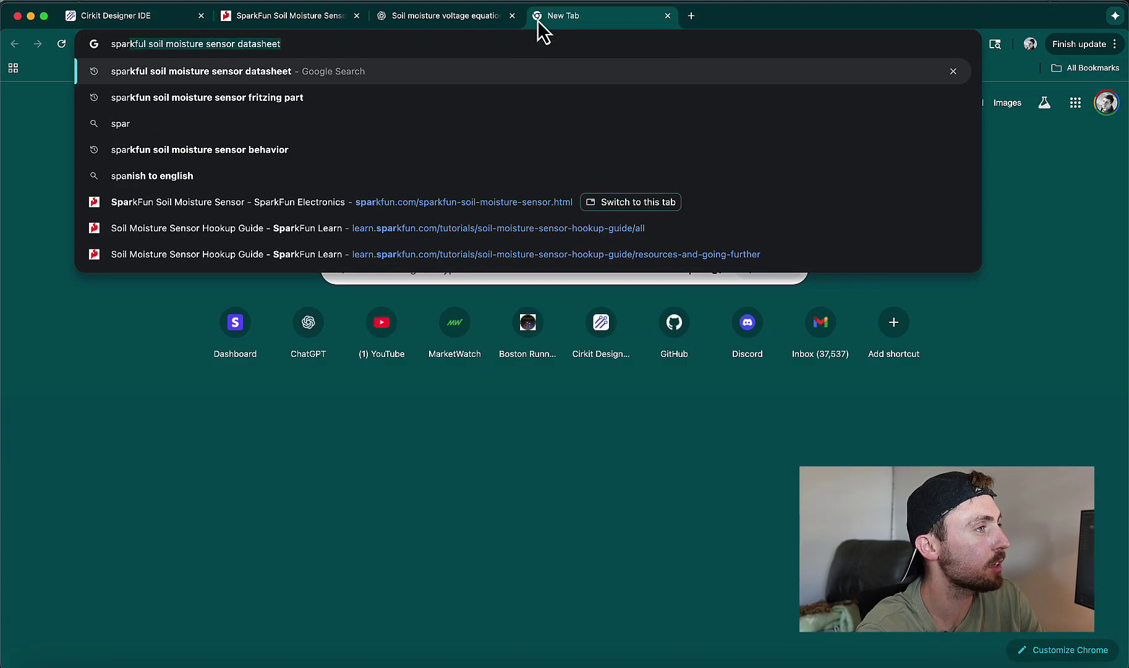
pyautogui.write('kfun soil moisture swenso')
pyautogui.press('BackSpace')
pyautogui.press('BackSpace')
pyautogui.press('BackSpace')
pyautogui.press('BackSpace')
pyautogui.press('BackSpace')
pyautogui.write('ensor fritzing part')
pyautogui.press('Return')
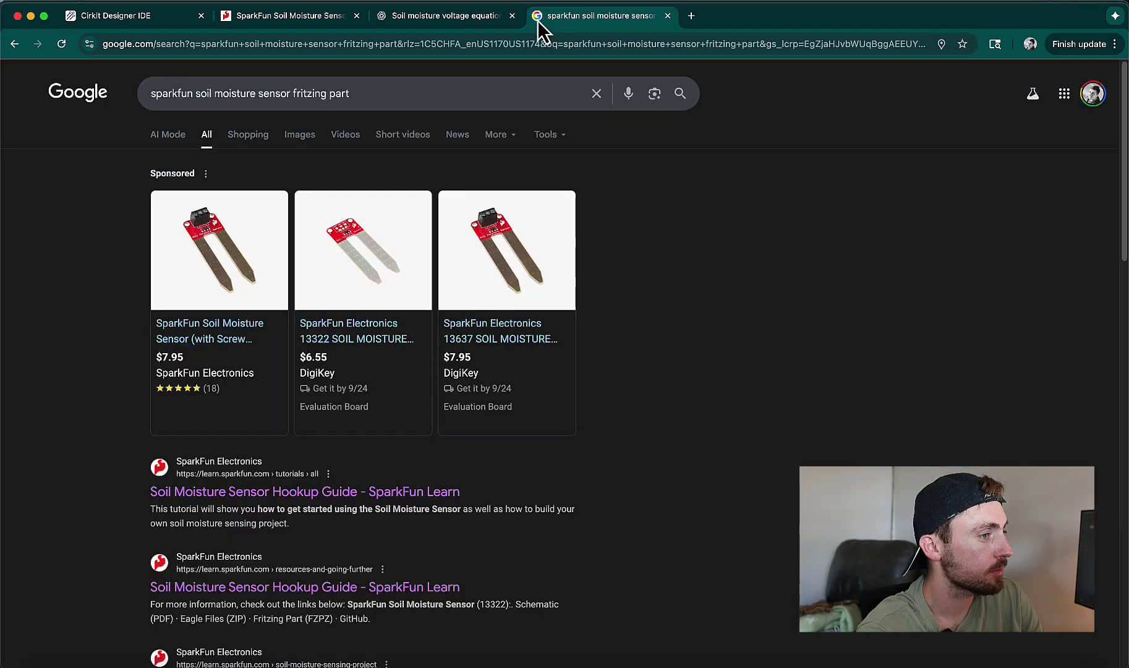
# Step: Download and save the raw 13322_sfe_soil_moisture_sensor .fzpz file from GitHub
pyautogui.scroll(-5, 595, 201)
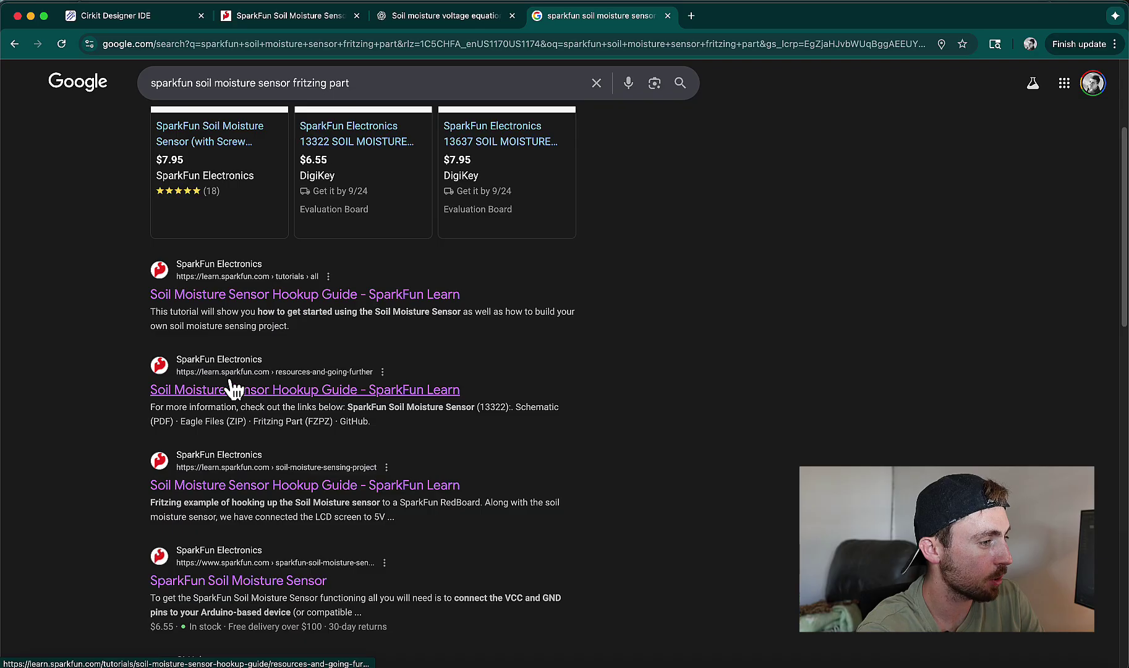
pyautogui.moveTo(254, 420); pyautogui.dragTo(338, 421)
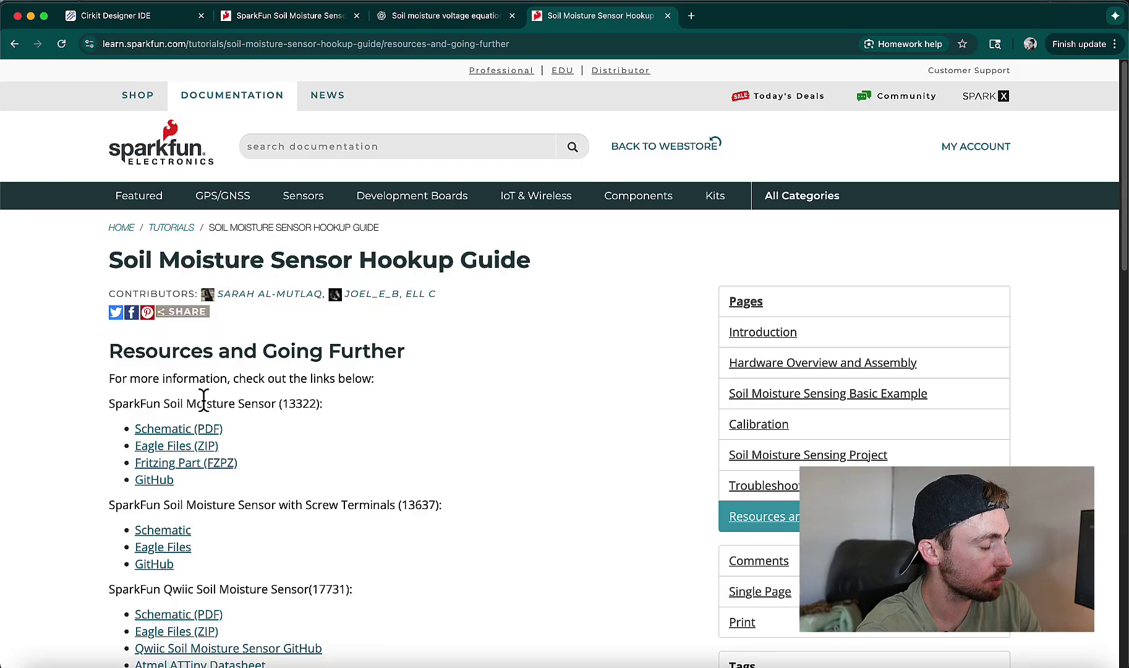
pyautogui.click(207, 466)
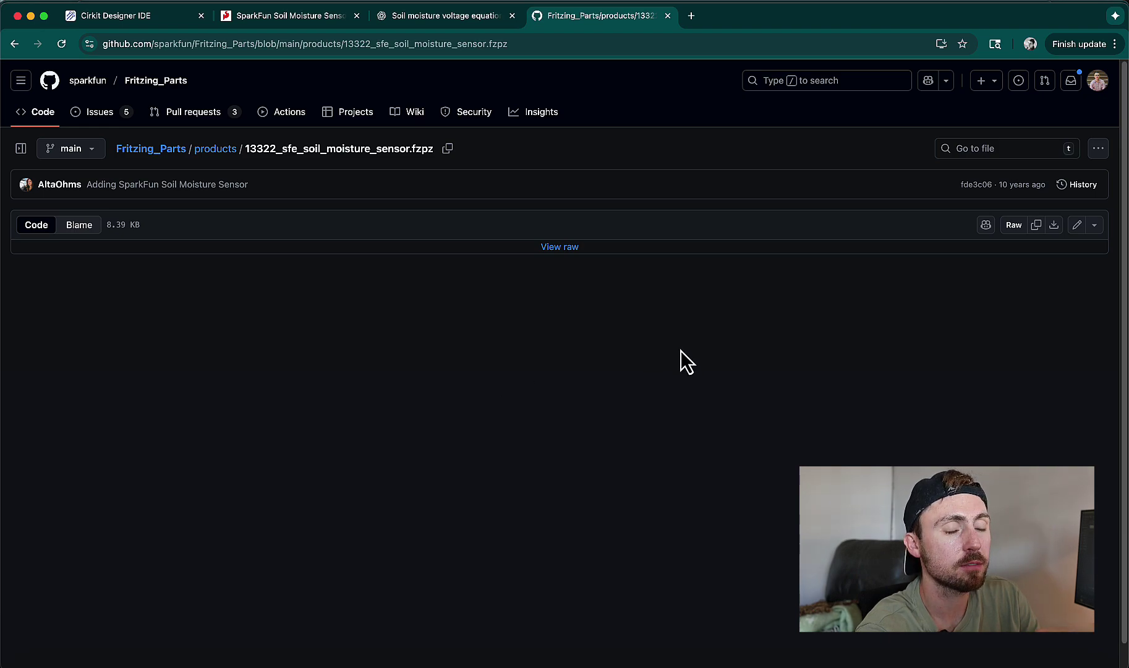
pyautogui.click(1054, 225)
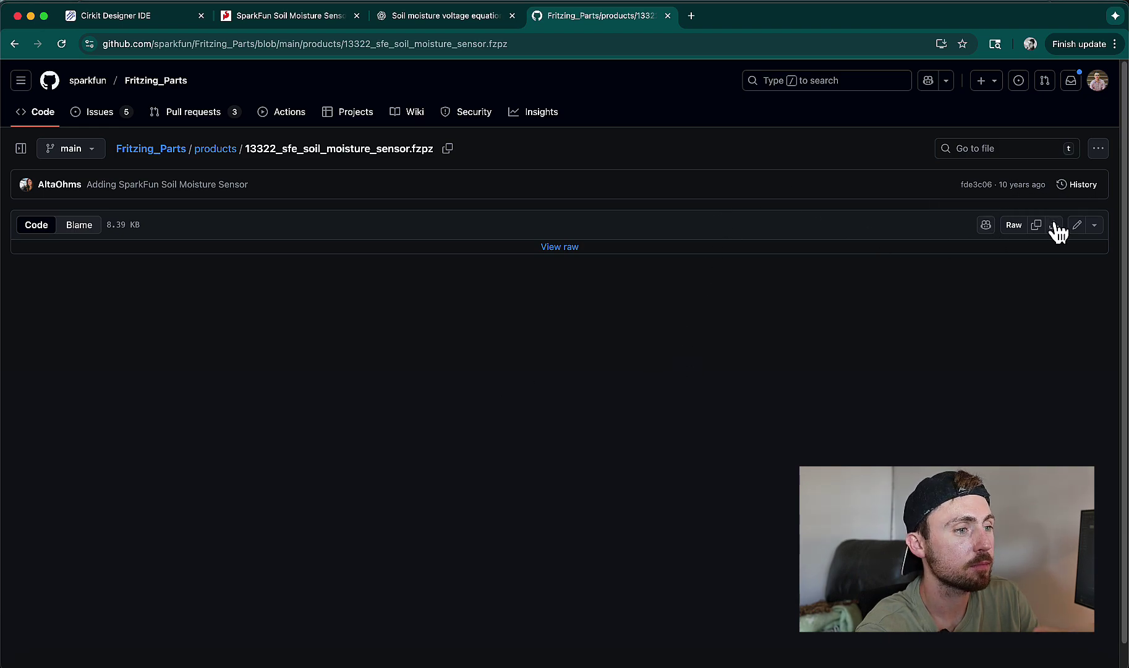
pyautogui.click(654, 371)
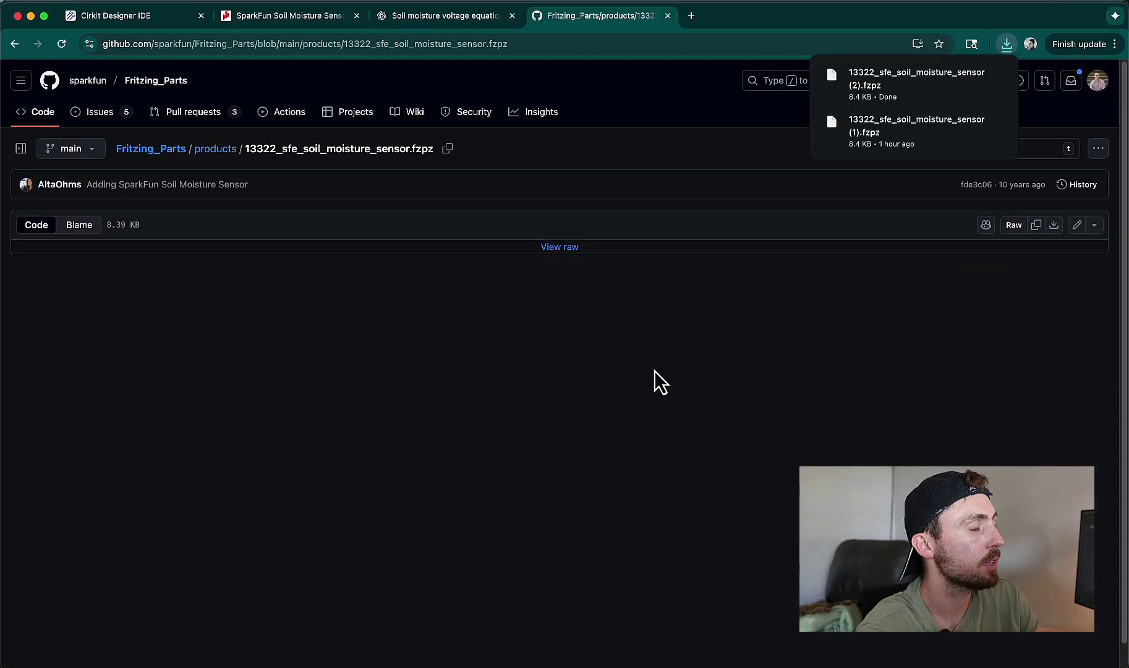
# Step: Upload the 13322_sfe_soil_moisture_sensor .fzpz file and review the imported board with VCC, GND, SIG labels
pyautogui.click(149, 23)
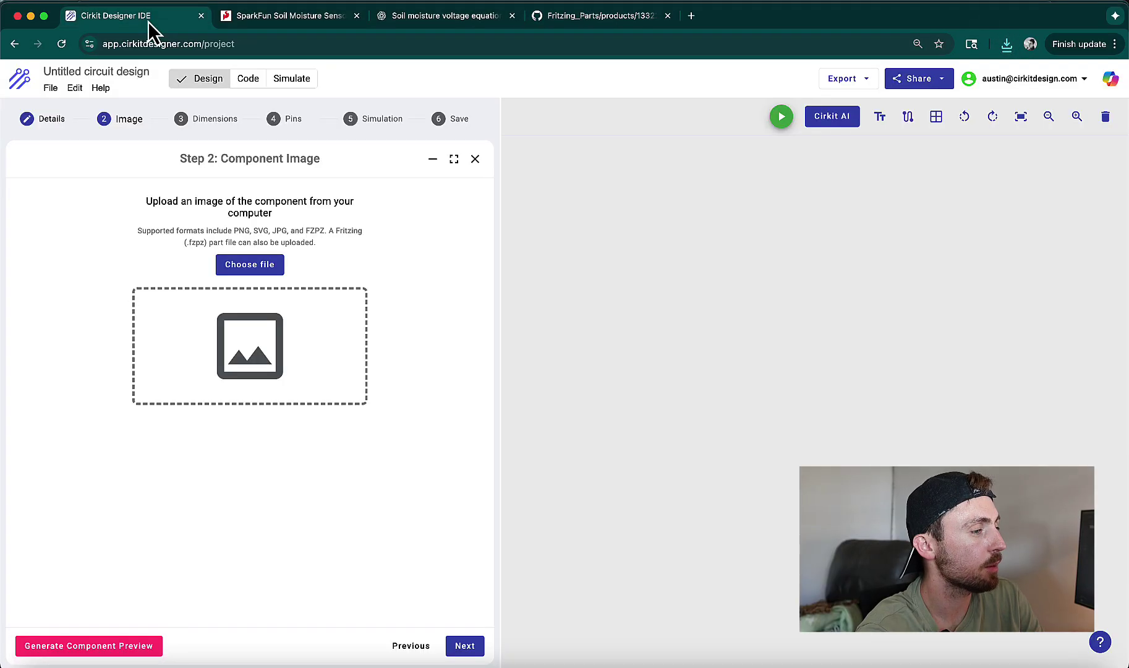
pyautogui.click(250, 311)
pyautogui.doubleClick(508, 263)
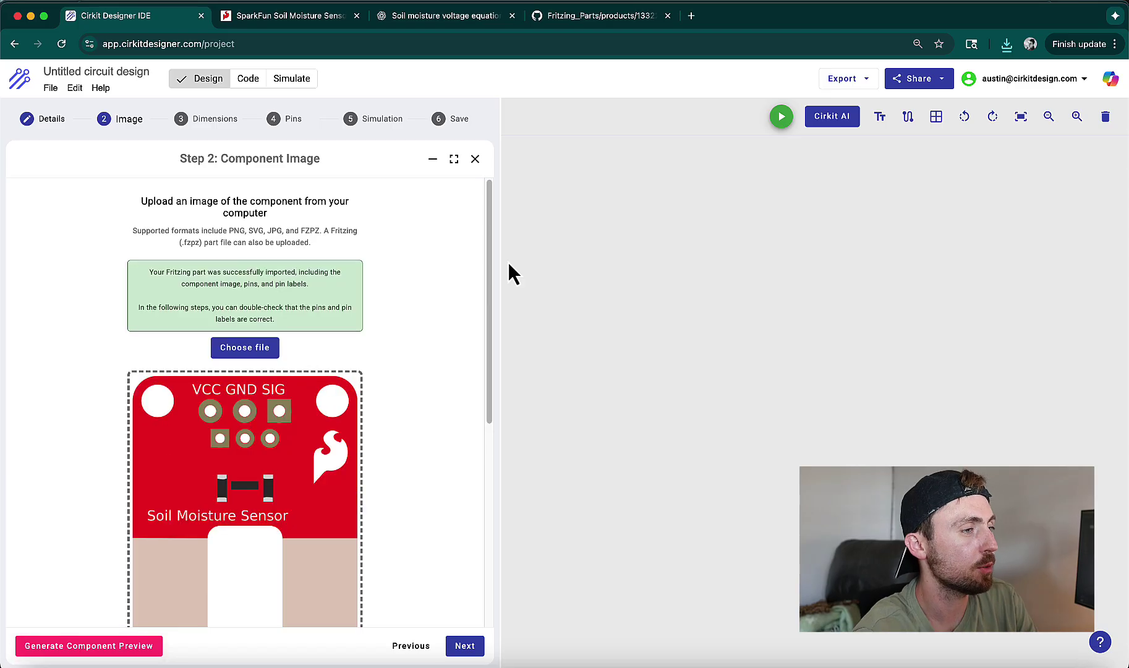
pyautogui.moveTo(489, 257); pyautogui.dragTo(493, 335)
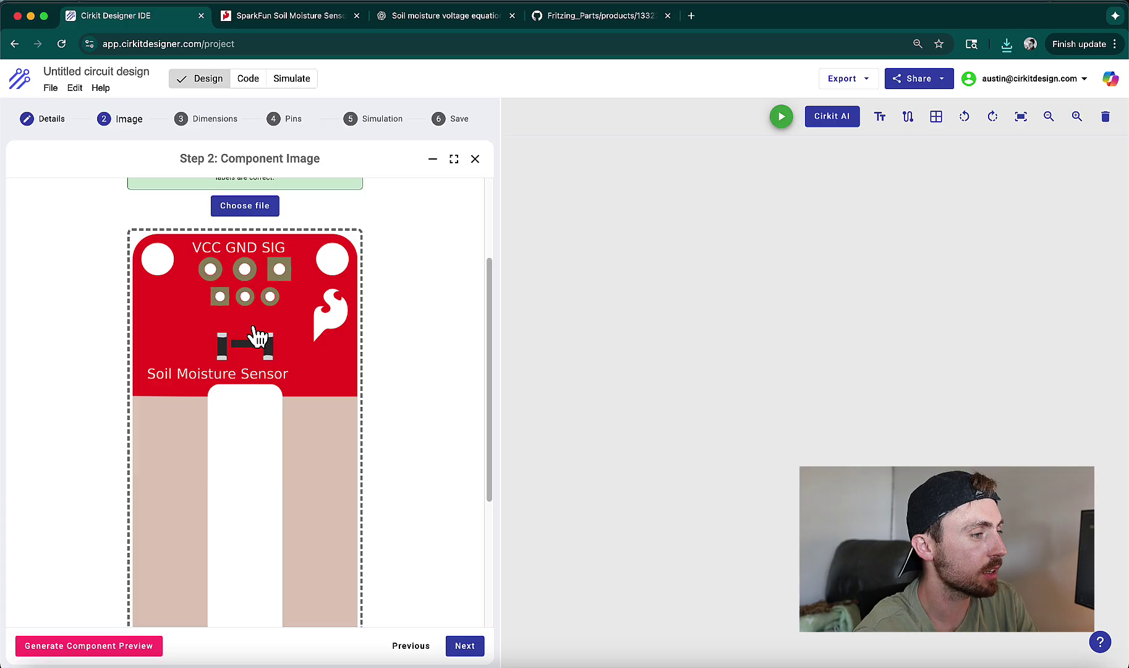
pyautogui.scroll(-5, 259, 403)
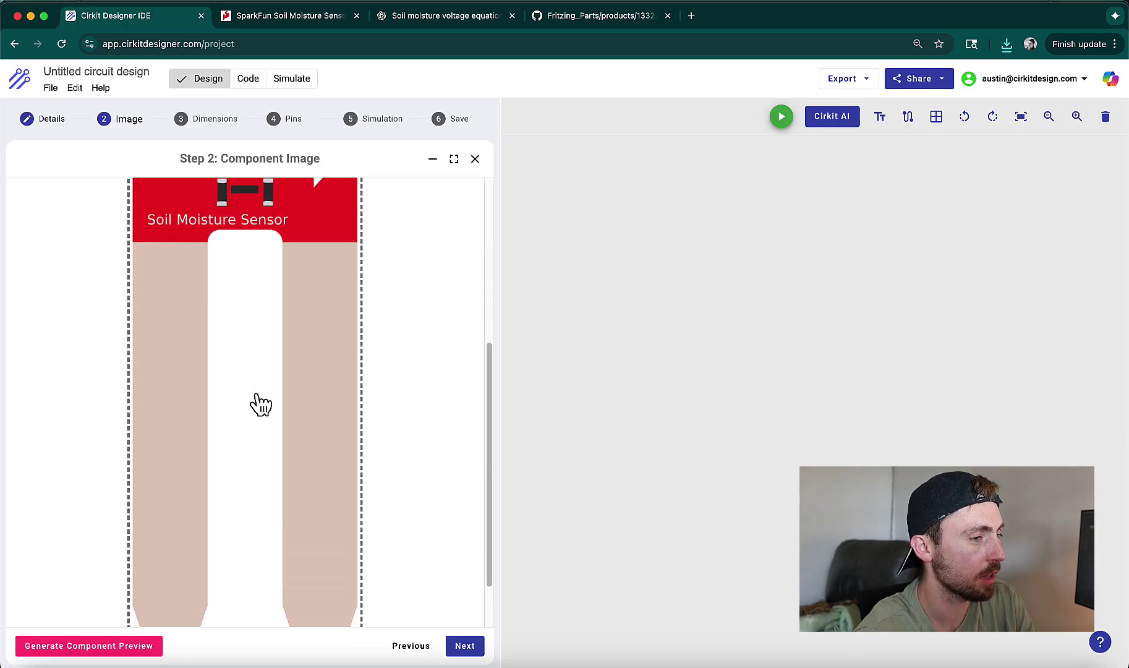
pyautogui.scroll(-2, 261, 405)
pyautogui.scroll(6, 261, 405)
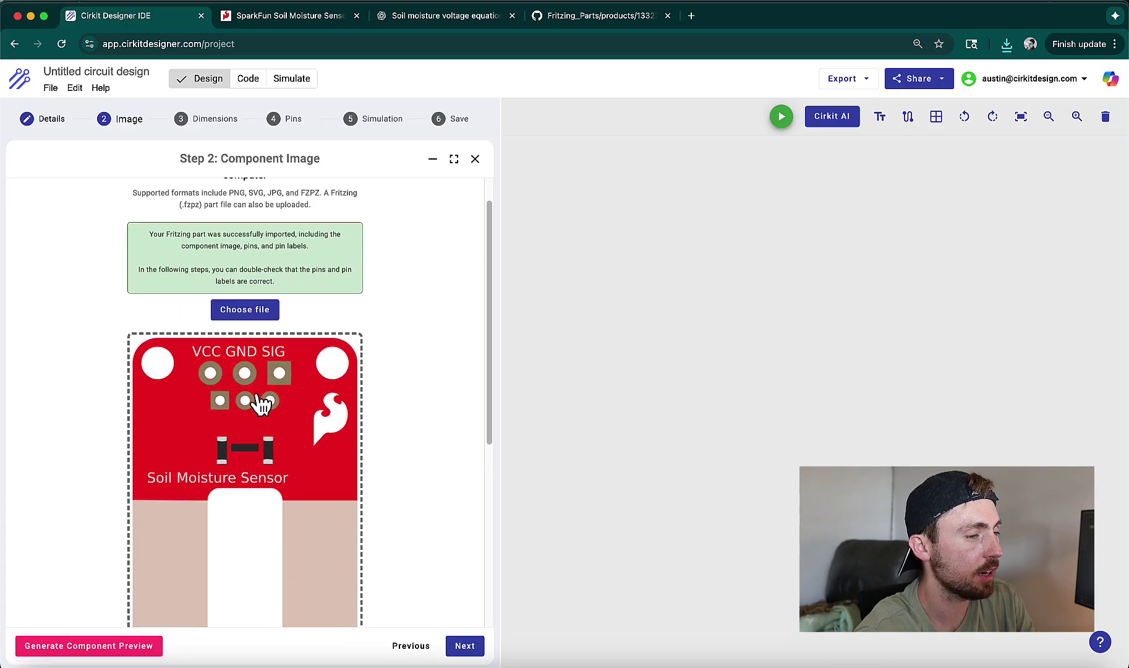
pyautogui.scroll(1, 259, 403)
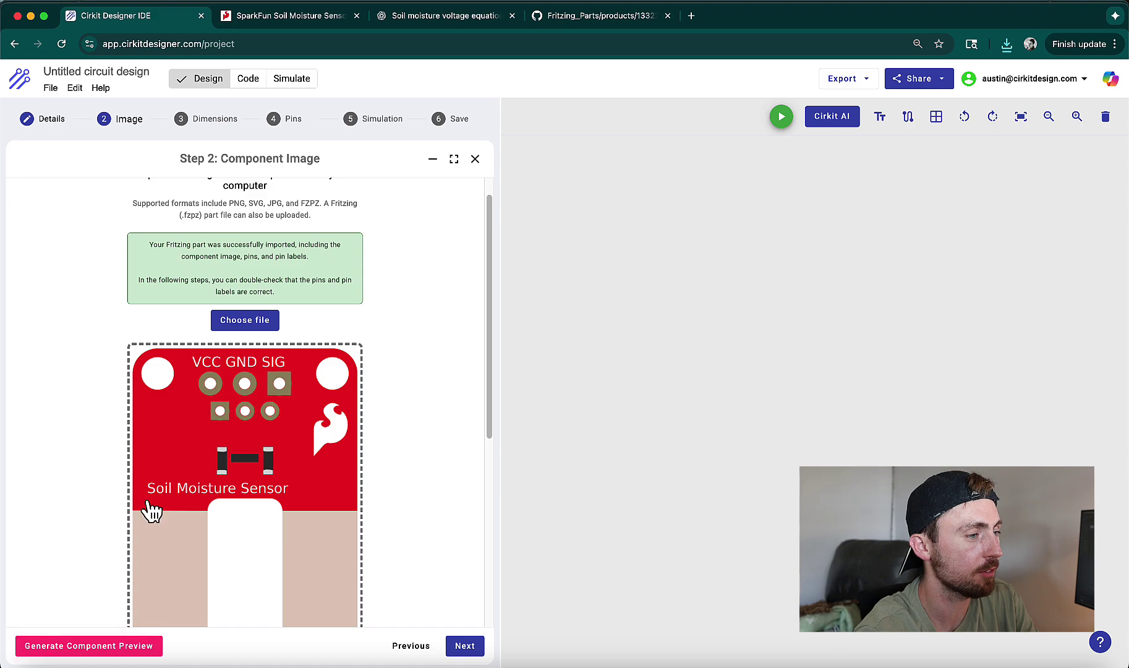
# Step: Preview the sensor on the canvas, inspect its pins, and accept the 0.9 × 2.40139 in dimensions and pins
pyautogui.click(102, 647)
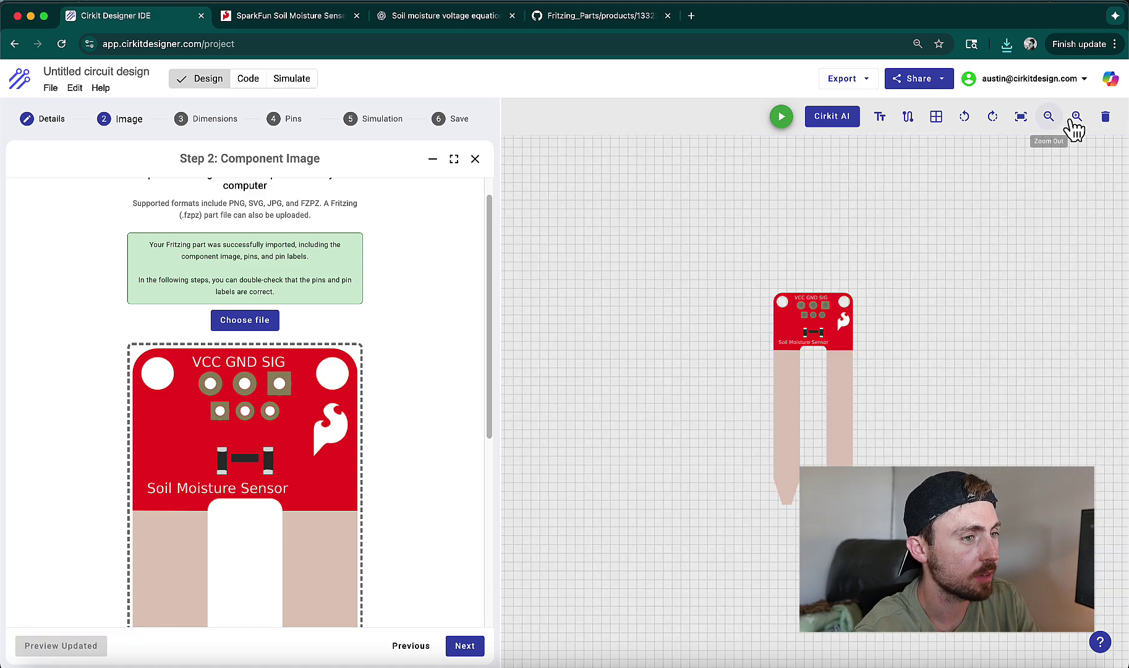
pyautogui.click(1076, 118)
pyautogui.moveTo(950, 354); pyautogui.dragTo(835, 357)
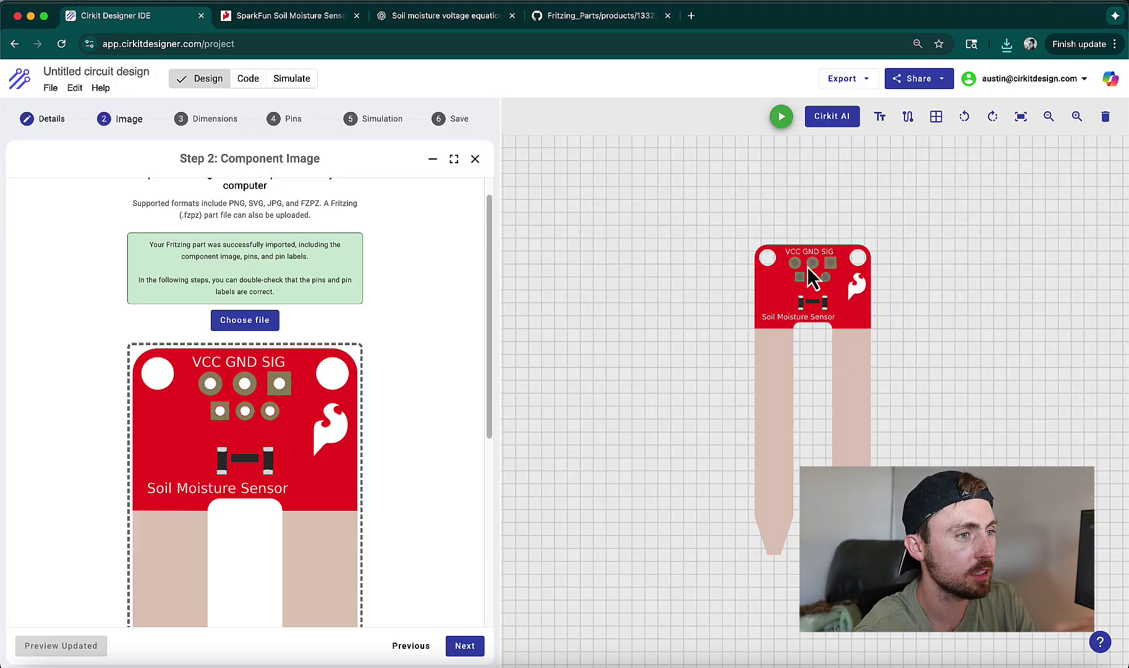
pyautogui.moveTo(812, 266)
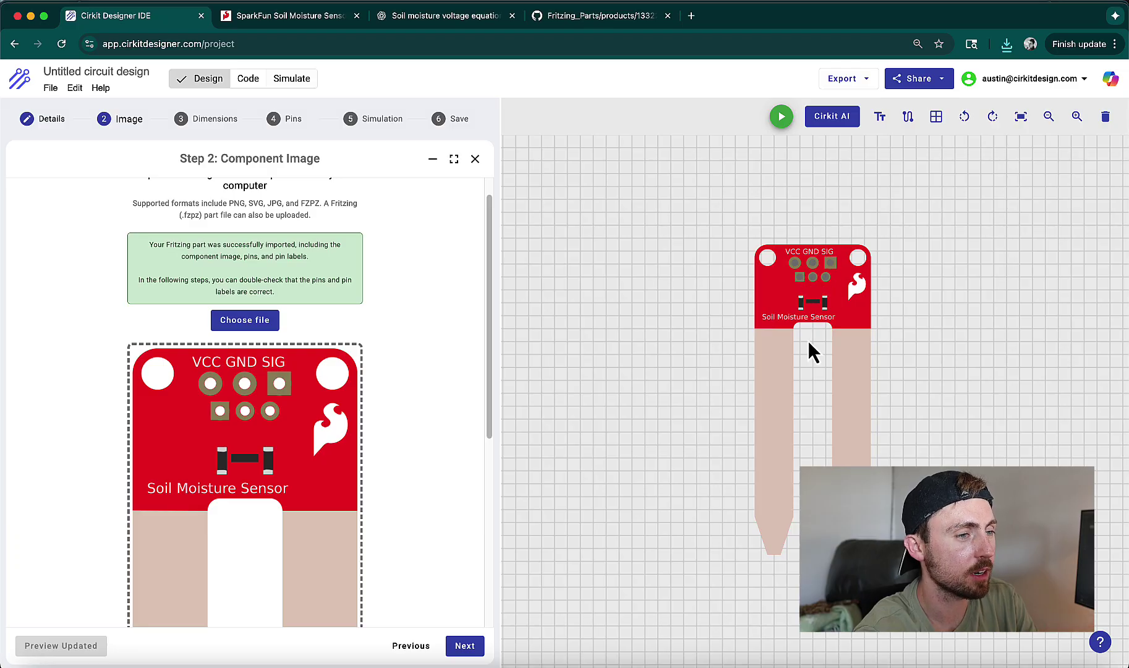
pyautogui.moveTo(808, 341); pyautogui.dragTo(830, 341)
pyautogui.click(830, 341)
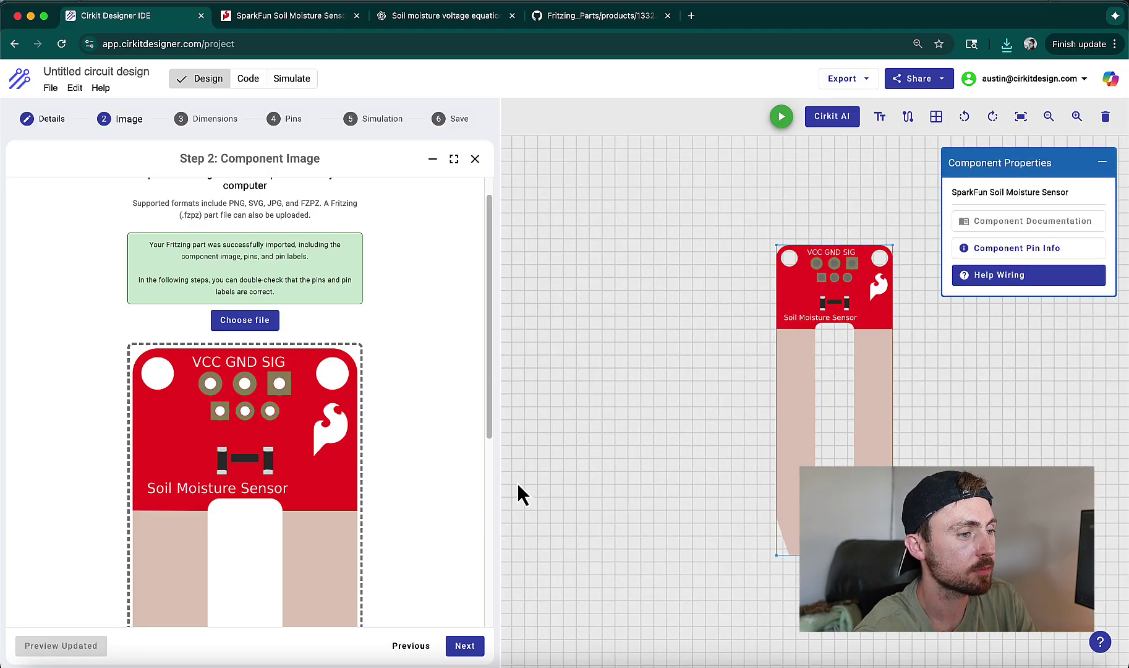
pyautogui.click(465, 645)
pyautogui.click(465, 646)
# Step: On the Simulation step, widen the setup panel and enable custom simulation support
pyautogui.click(465, 646)
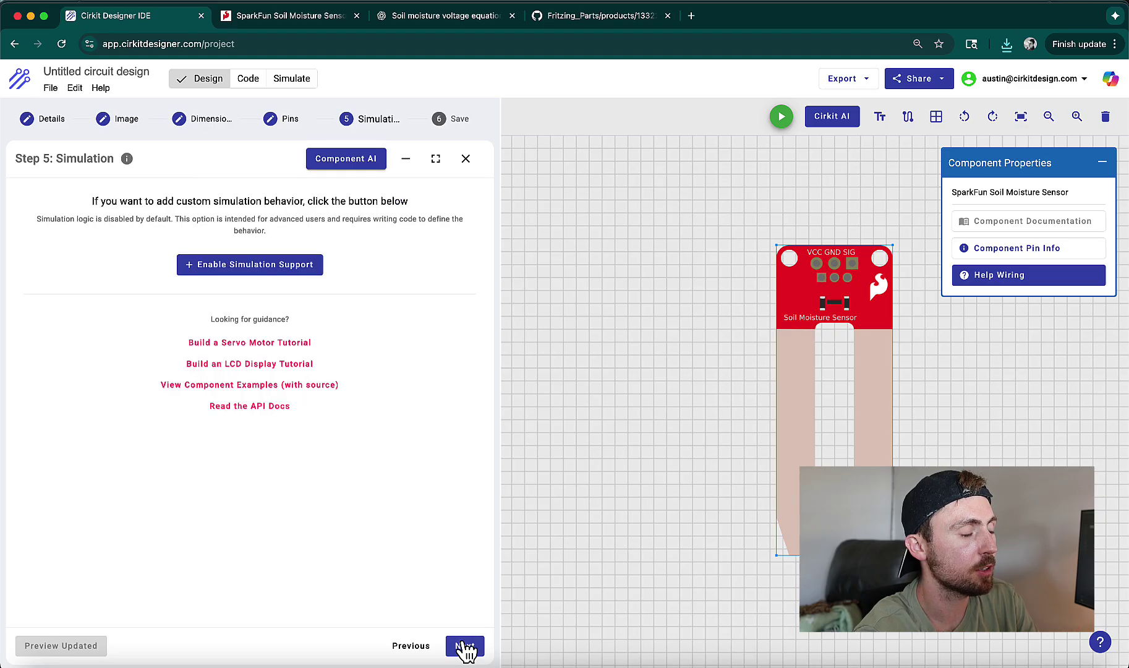
pyautogui.moveTo(499, 335); pyautogui.dragTo(594, 328)
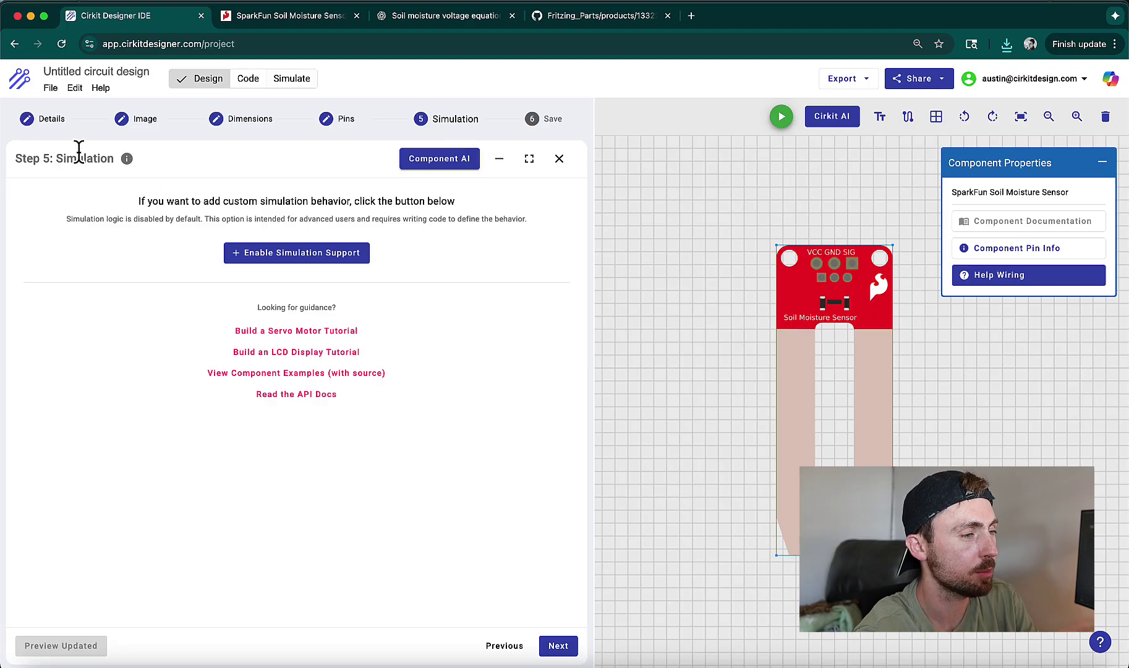
pyautogui.click(258, 255)
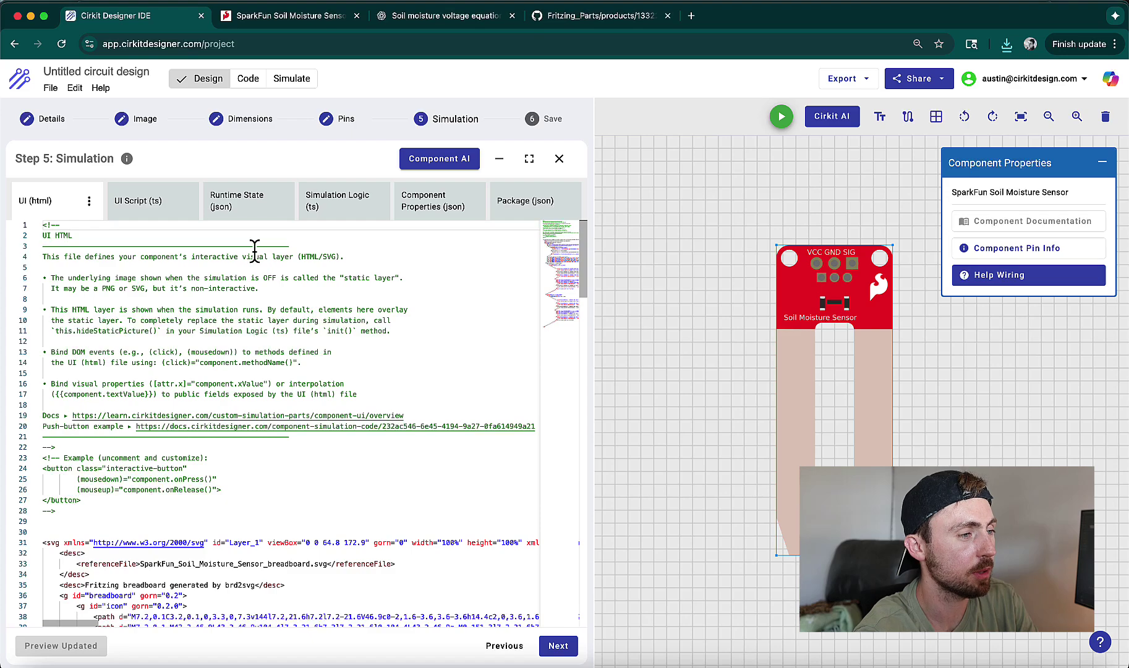
pyautogui.click(147, 502)
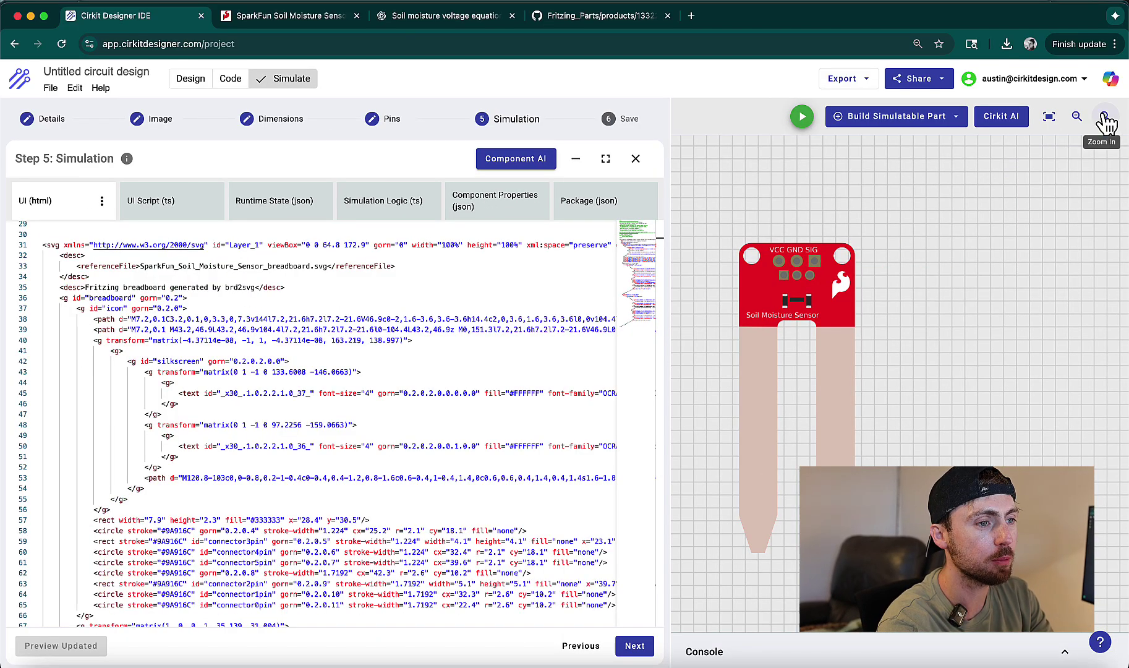
# Step: Enter simulation mode, zoom in on the VCC pin, then run and stop the simulation
pyautogui.click(1105, 117)
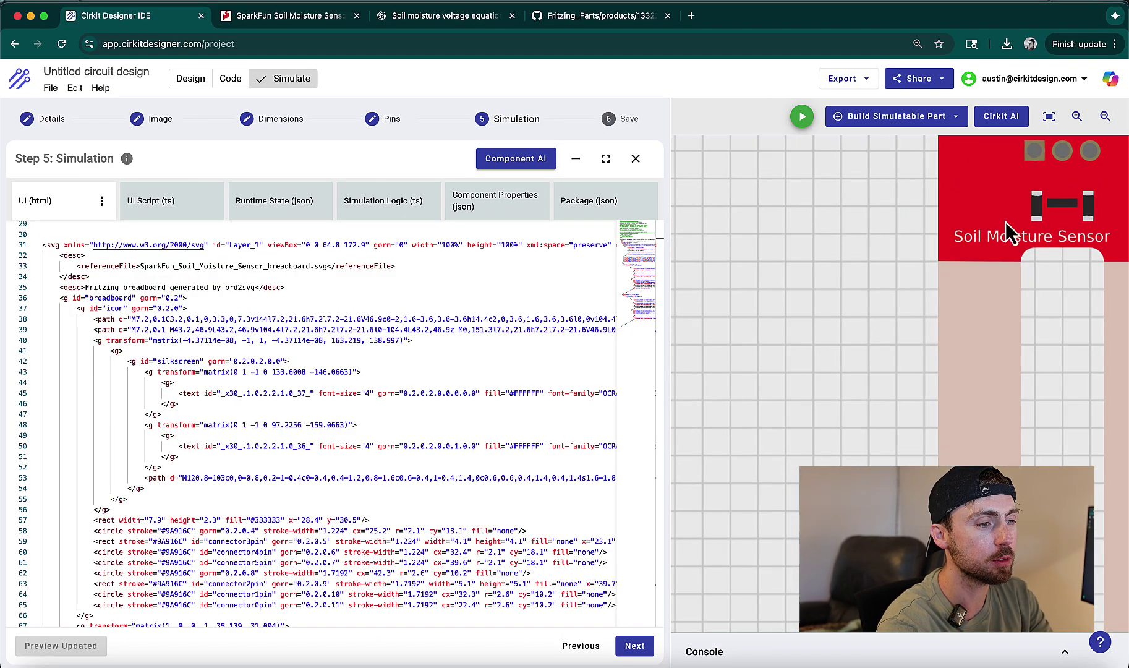
pyautogui.scroll(2, 961, 247)
pyautogui.click(1105, 118)
pyautogui.click(1105, 117)
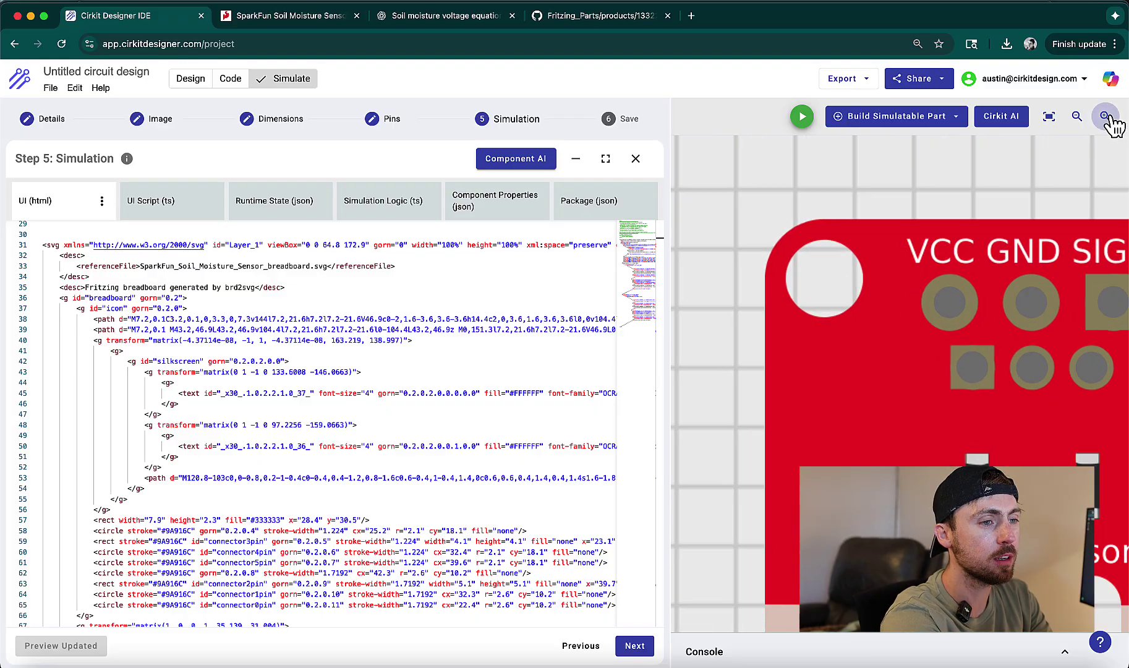
pyautogui.scroll(3, 869, 340)
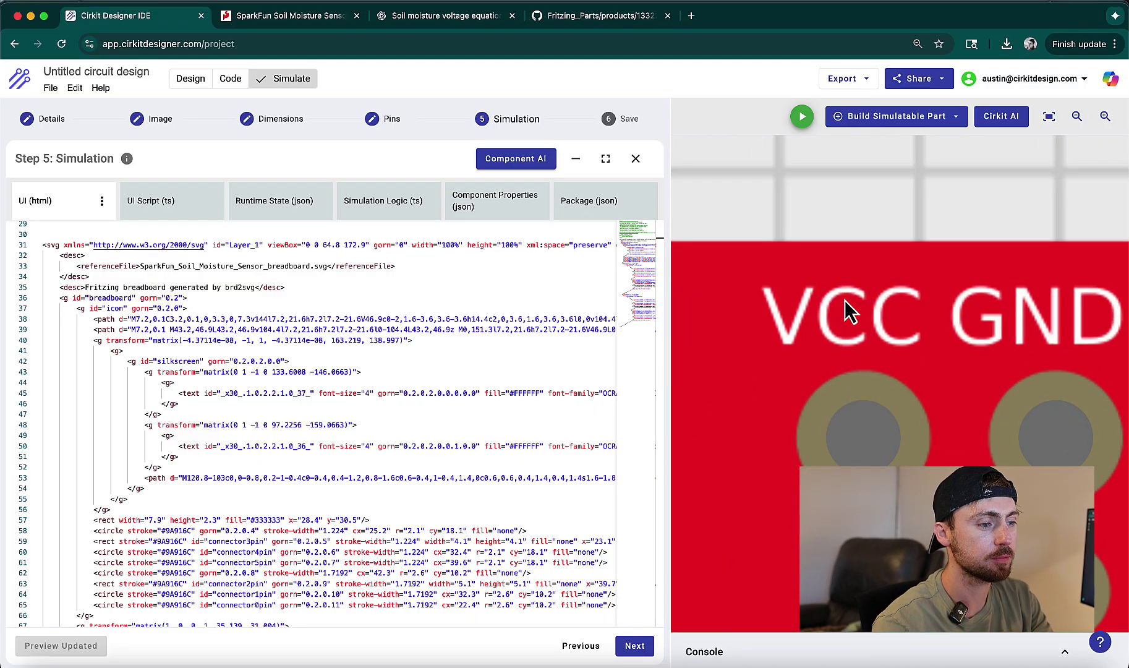
pyautogui.click(802, 117)
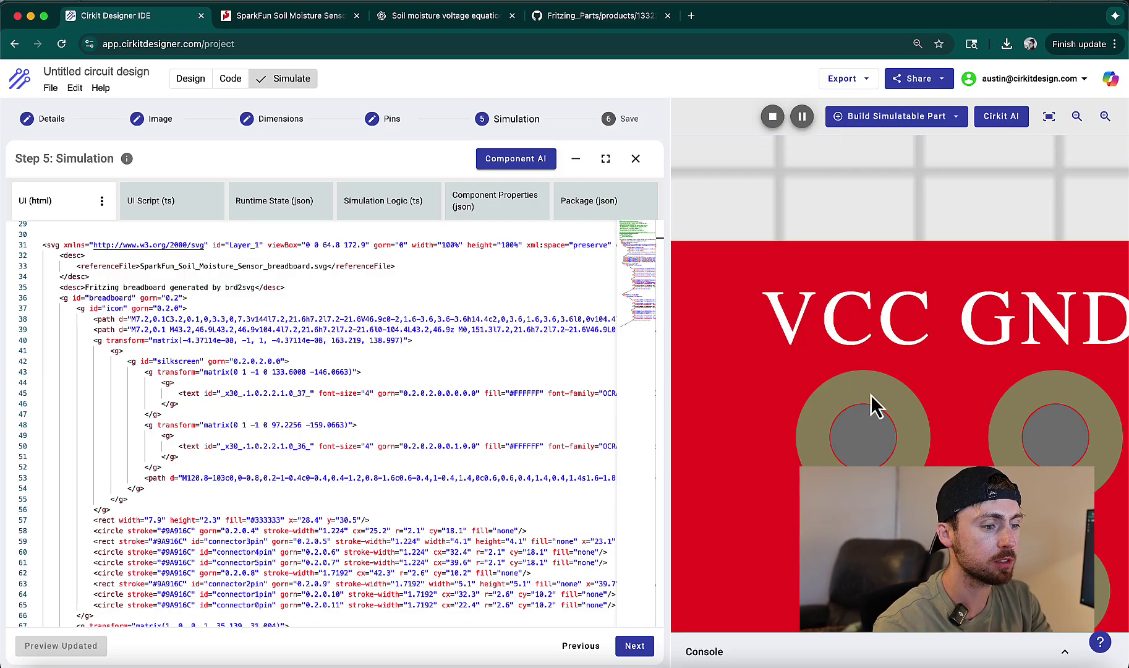
pyautogui.click(442, 340)
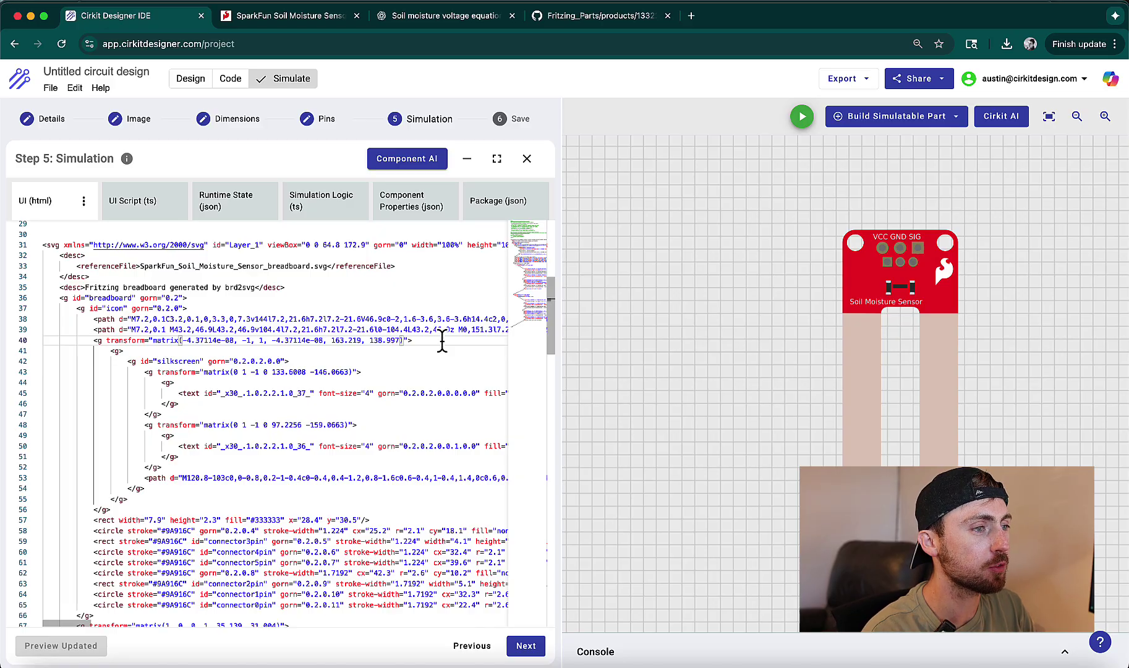
# Step: Open the Component AI panel, widen it, and keep gpt-4.1 as the model
pyautogui.click(413, 162)
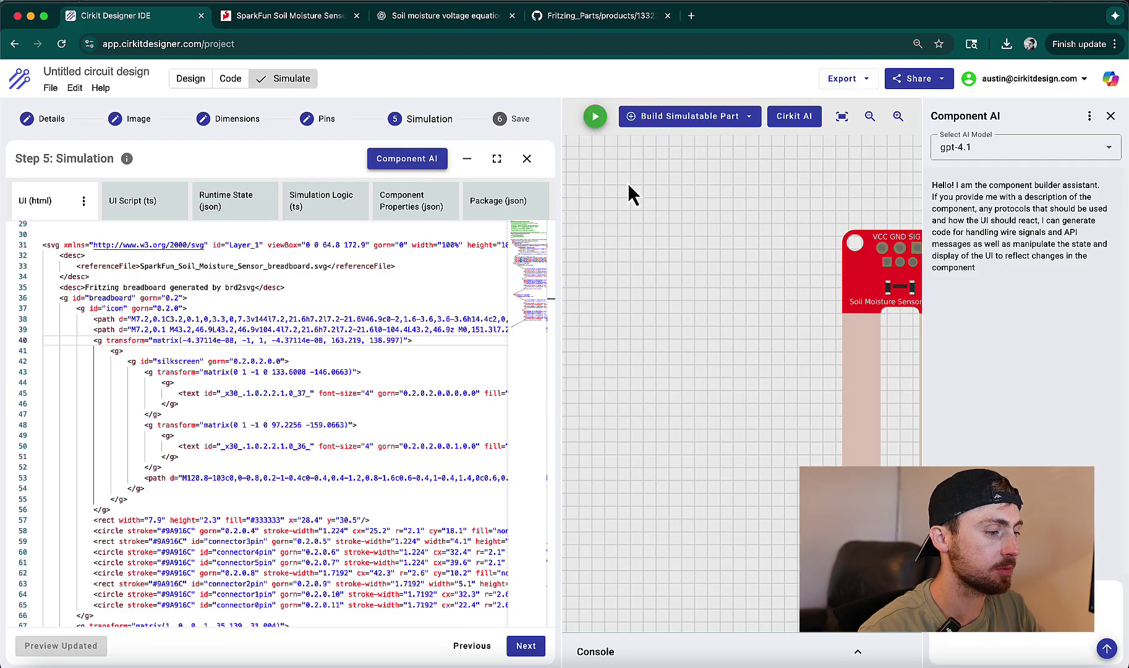
pyautogui.moveTo(821, 253); pyautogui.dragTo(647, 271)
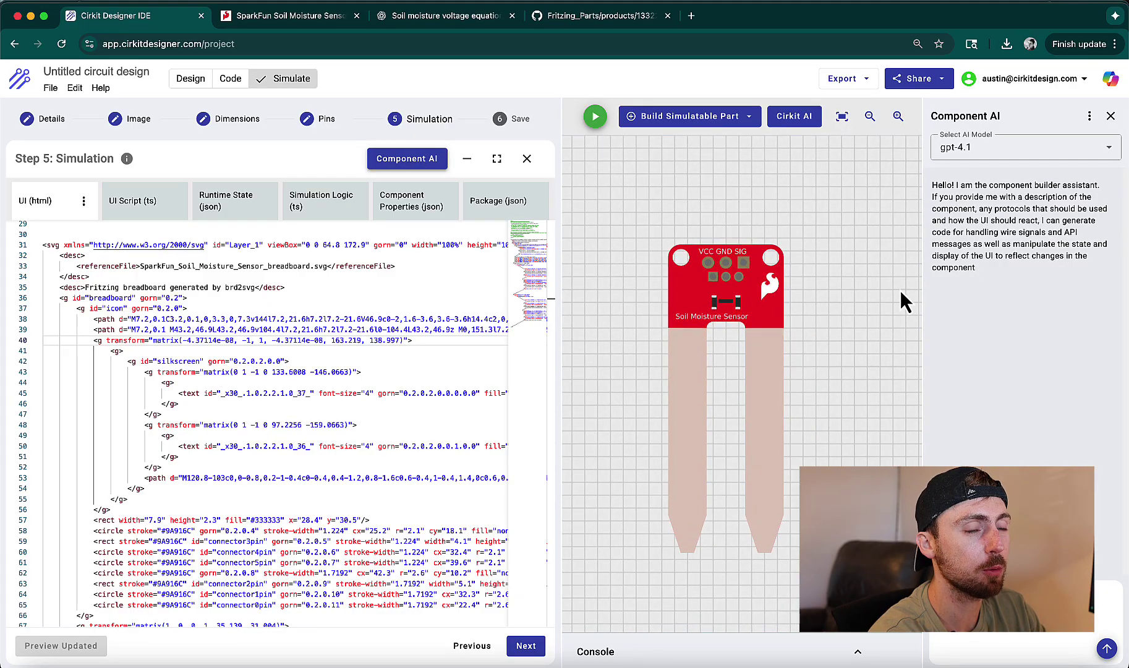
pyautogui.moveTo(921, 285); pyautogui.dragTo(861, 289)
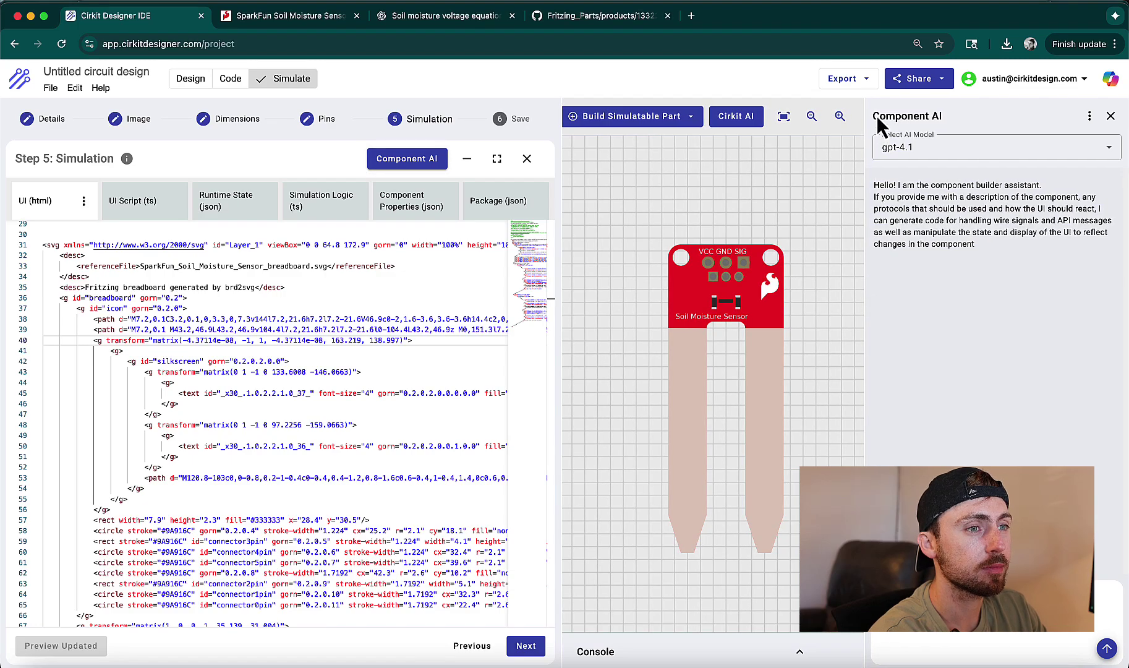
pyautogui.click(971, 146)
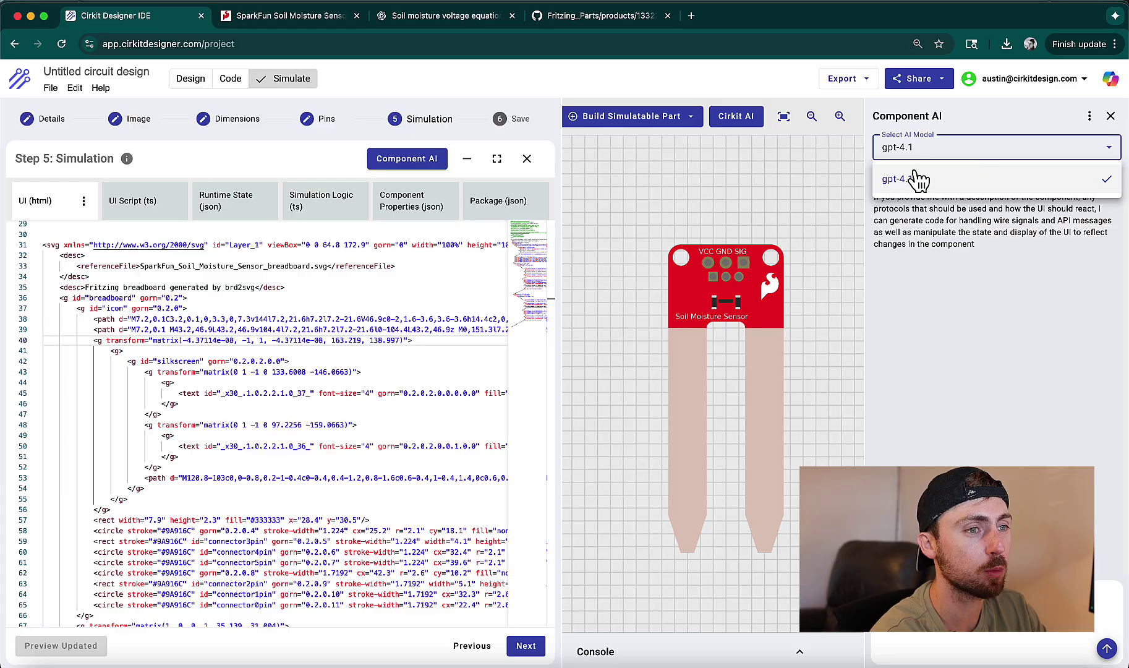
pyautogui.click(931, 243)
# Step: Start typing a prompt asking for help implementing the SparkFun soil moisture sensor
pyautogui.click(930, 625)
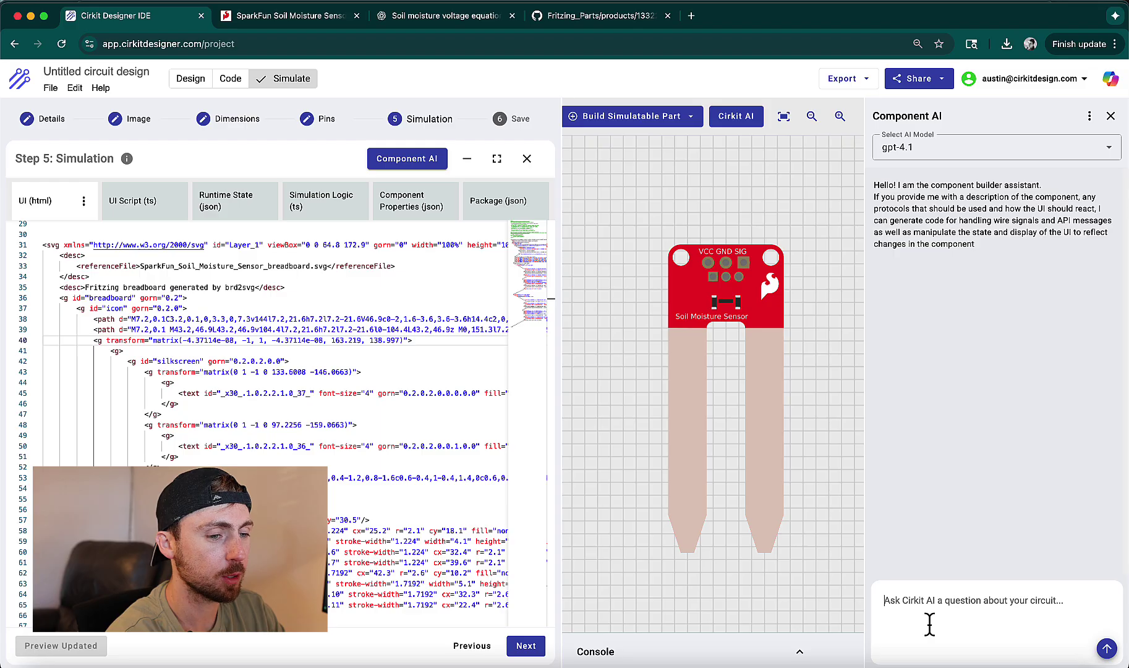
pyautogui.write("I'm bu")
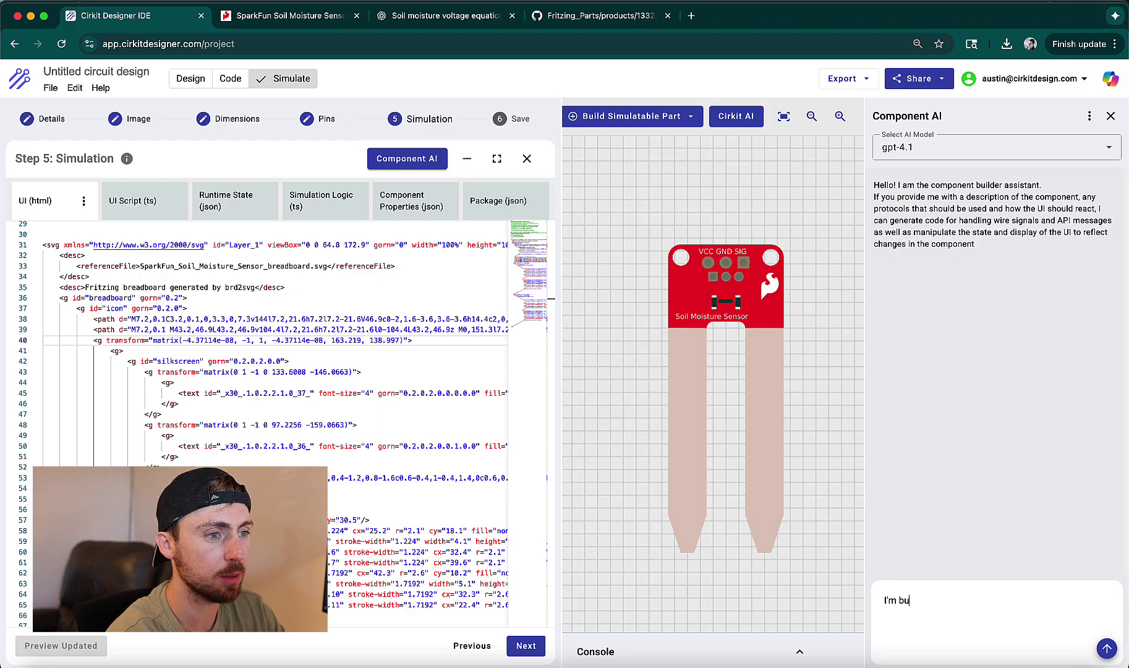
pyautogui.write('ilding a sparkfu')
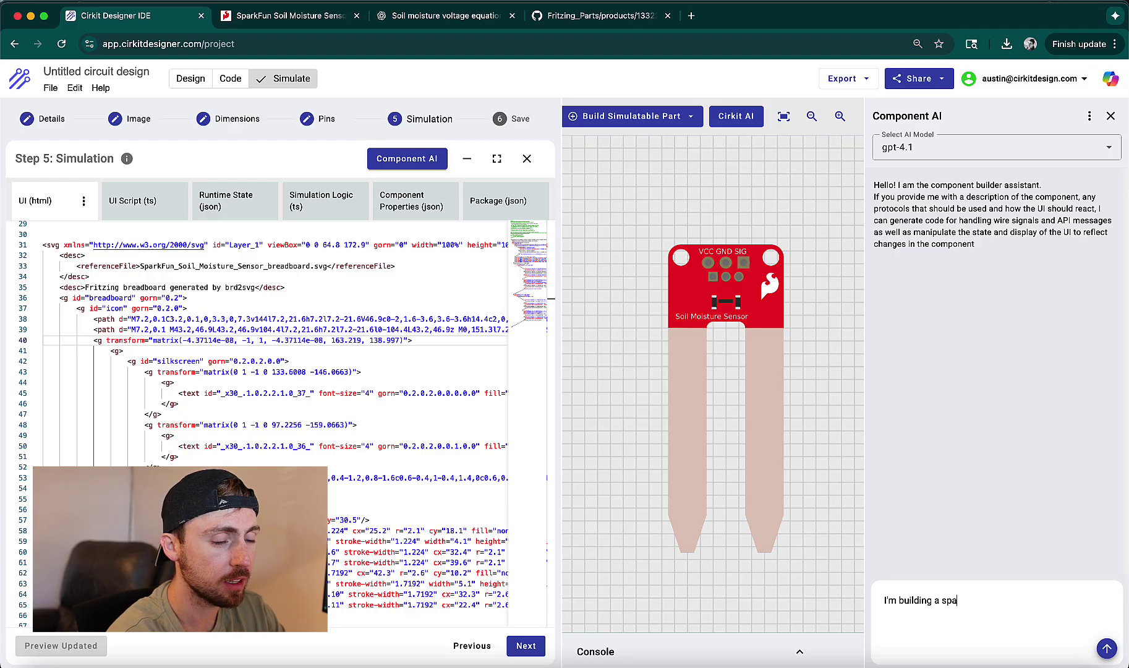
pyautogui.write('oisture sensor')
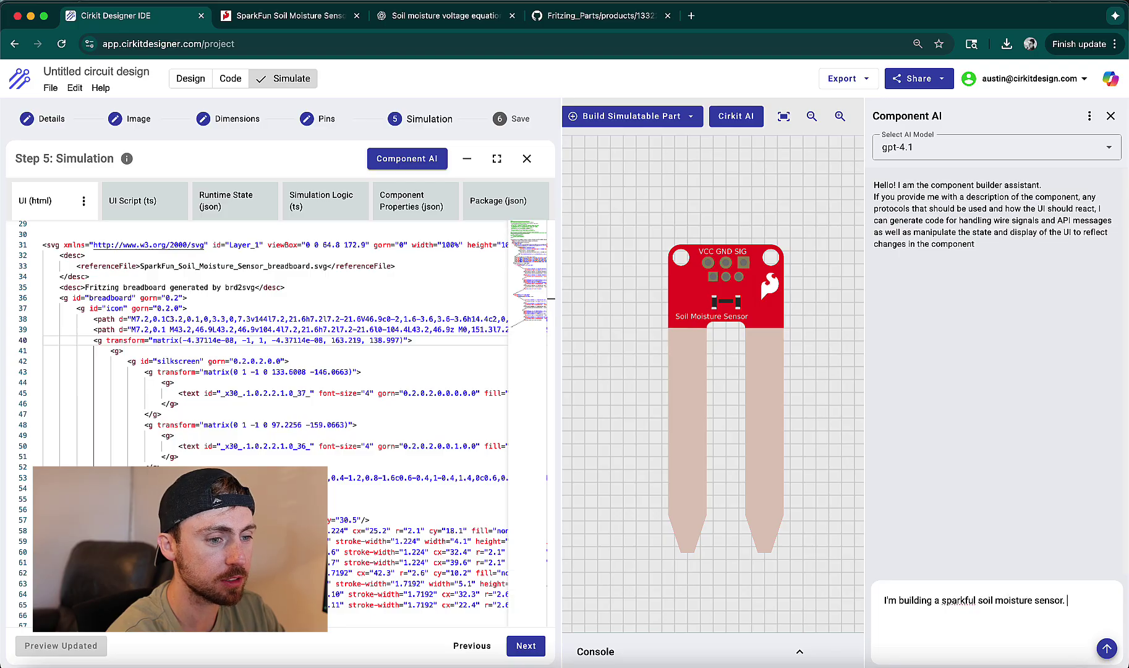
pyautogui.write('. Help me impelent')
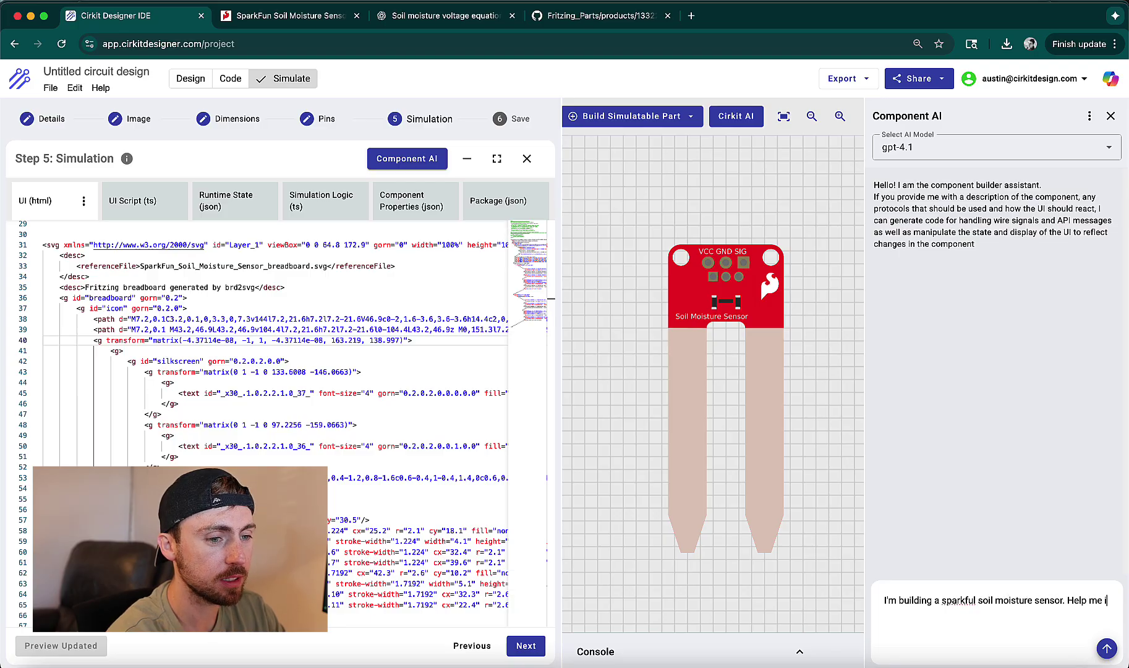
pyautogui.press('BackSpace')
pyautogui.write('lement th')
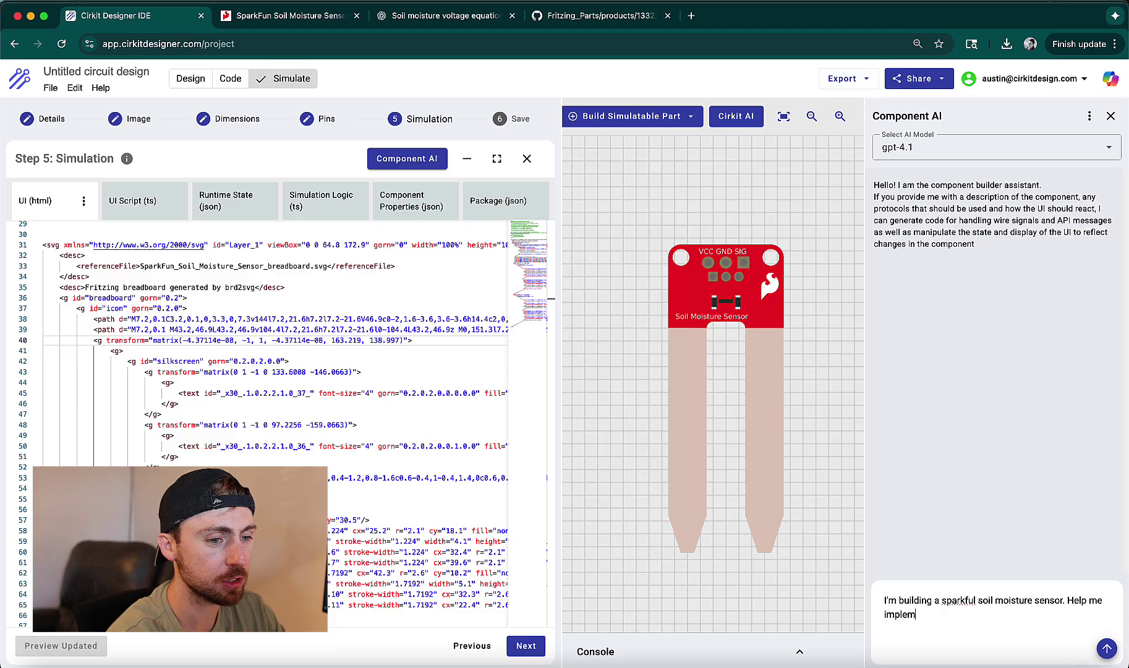